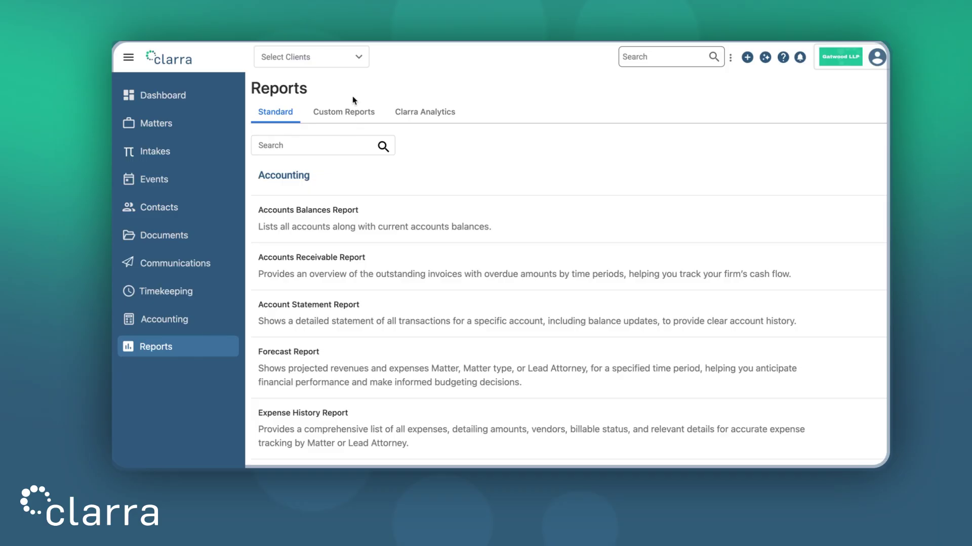
# - Look through the custom reports list and the standard report categories from Accounting to Users
pyautogui.click(351, 112)
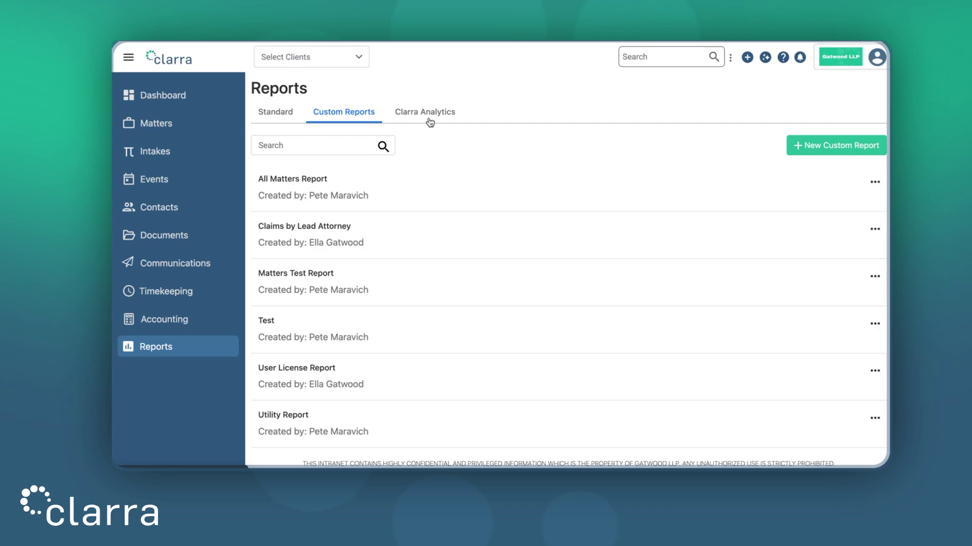
pyautogui.click(279, 115)
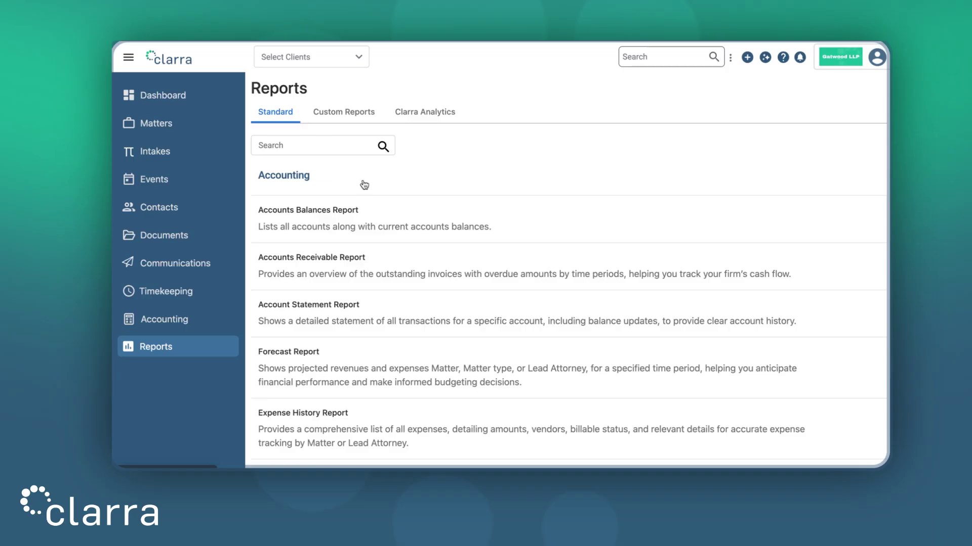
pyautogui.scroll(-6, 425, 244)
pyautogui.scroll(-7, 425, 244)
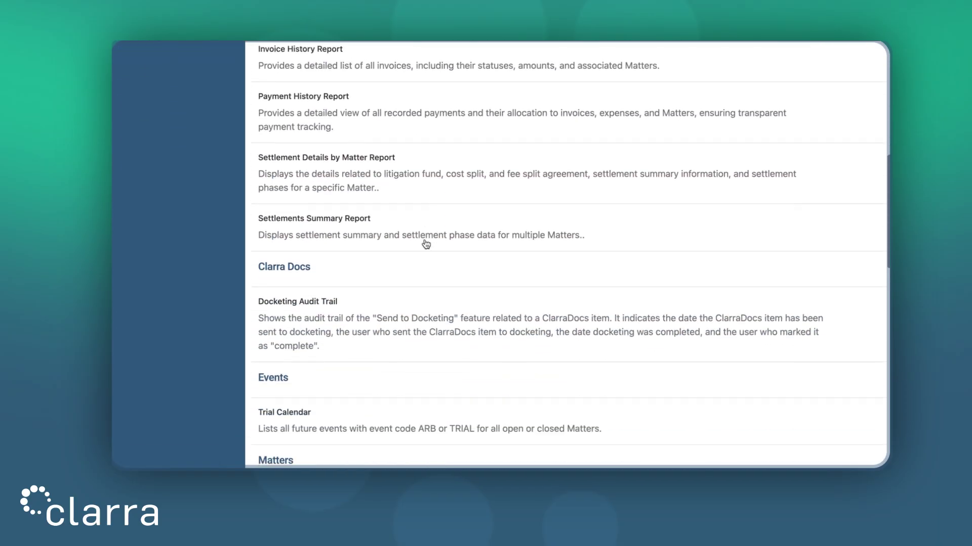
pyautogui.scroll(-9, 426, 244)
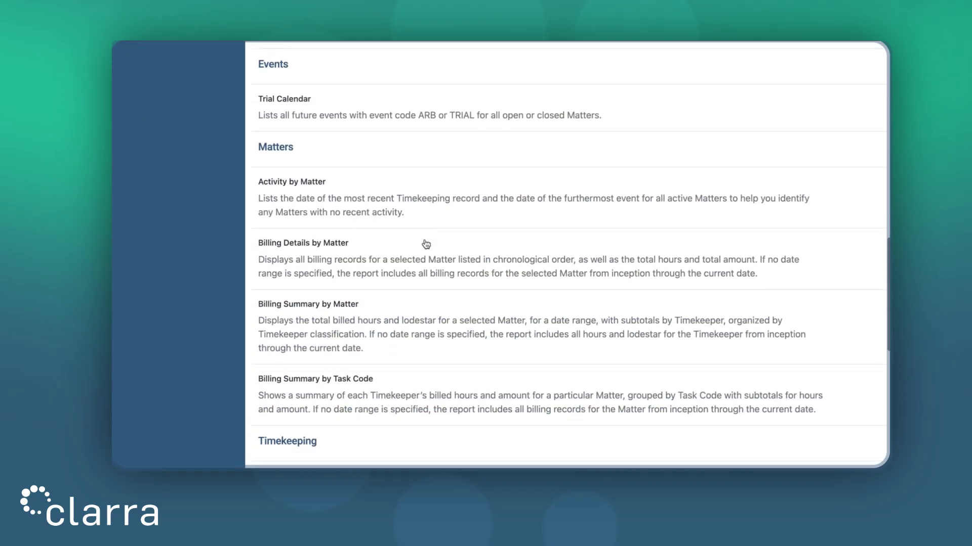
pyautogui.scroll(-3, 426, 244)
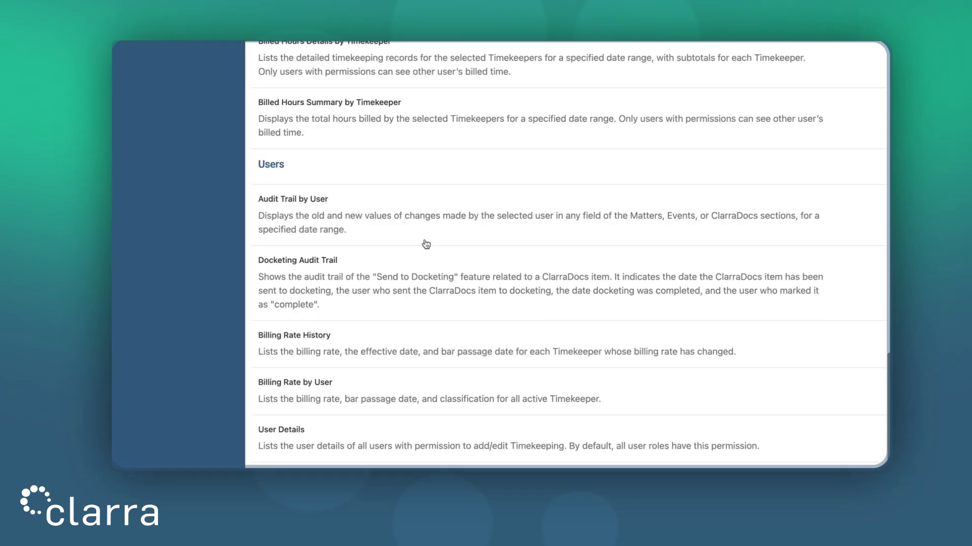
pyautogui.scroll(20, 426, 244)
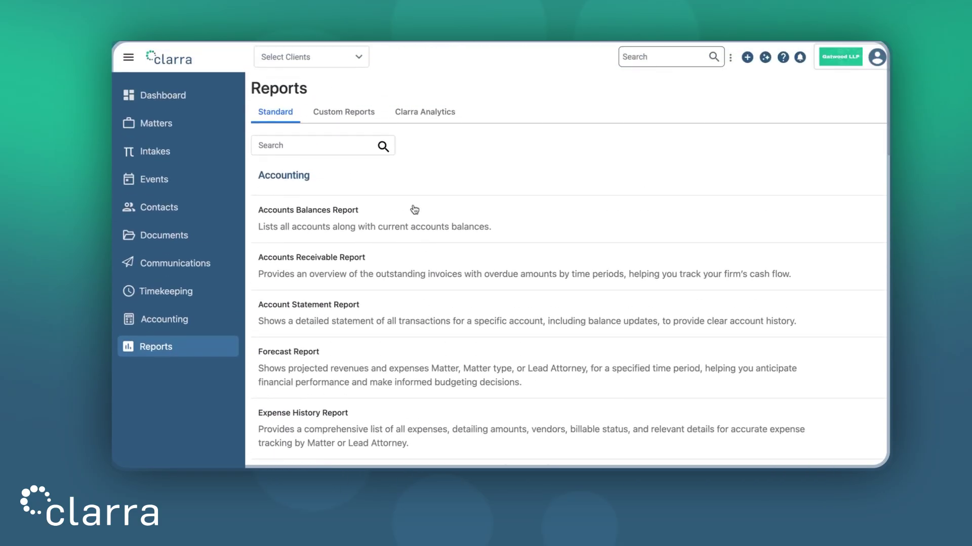
# - Generate the Forecast Report with the date range This Year, Jan 1 to Dec 31, 2026, for open matters of any type
pyautogui.click(352, 353)
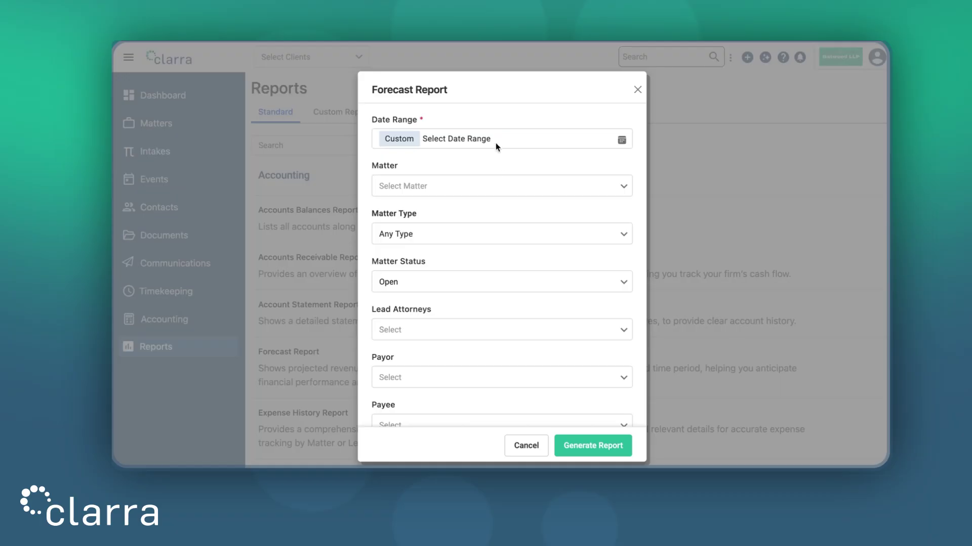
pyautogui.scroll(-10, 503, 195)
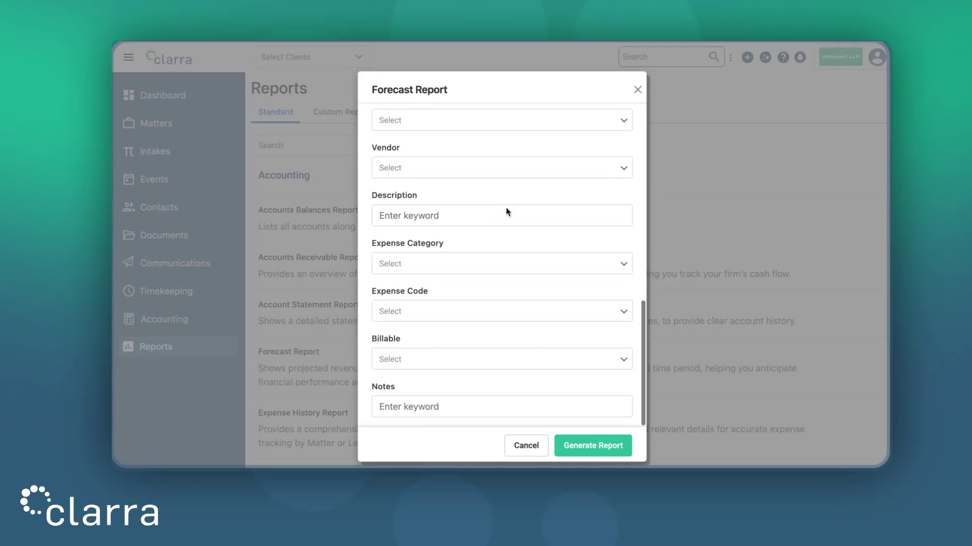
pyautogui.scroll(10, 507, 211)
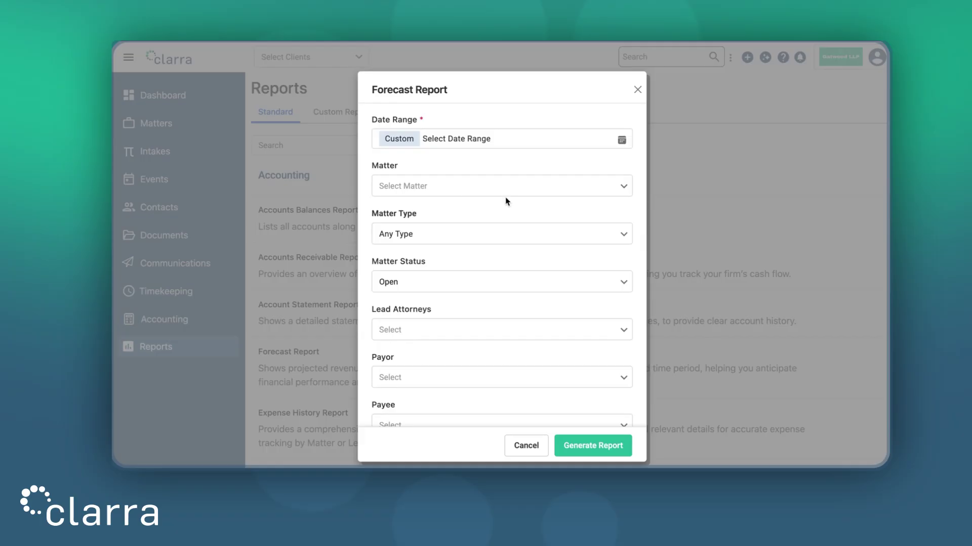
pyautogui.click(501, 147)
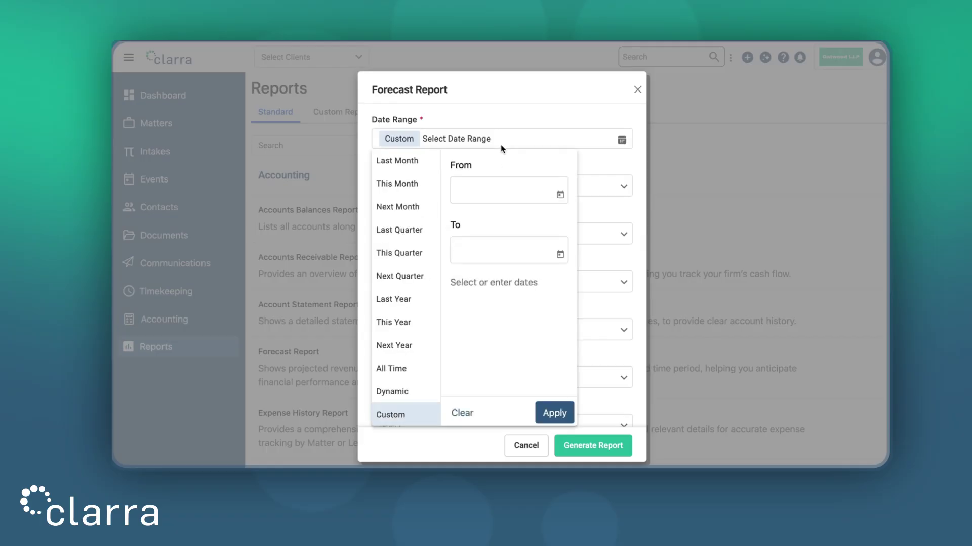
pyautogui.click(414, 327)
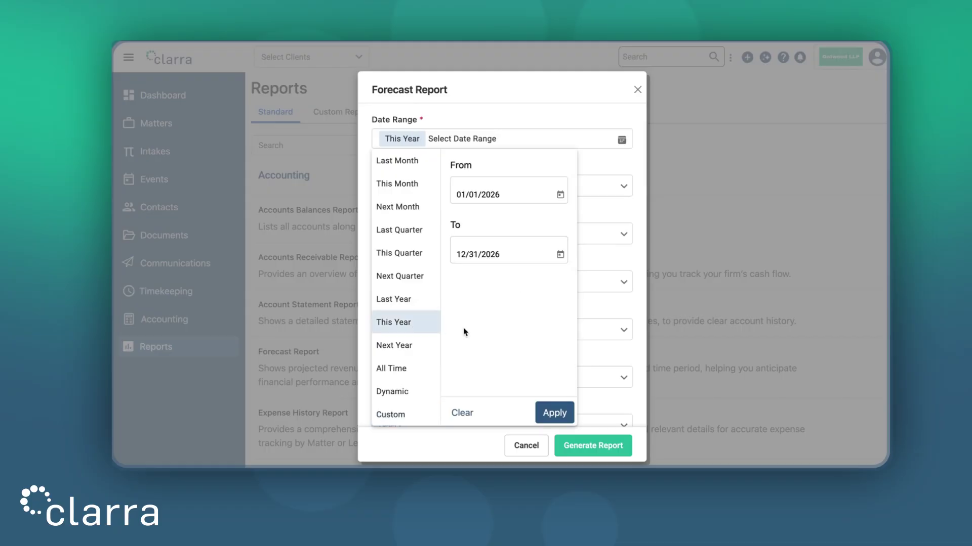
pyautogui.click(553, 413)
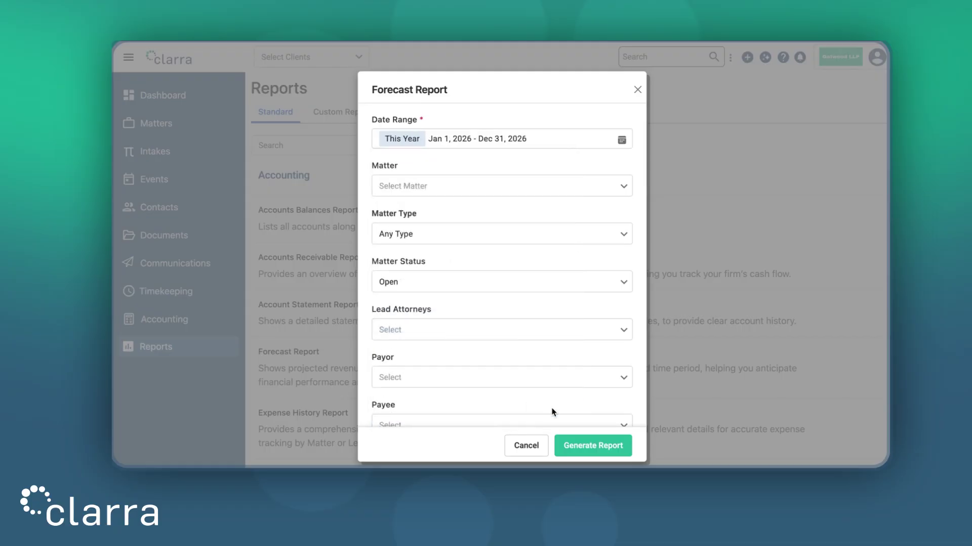
pyautogui.click(595, 448)
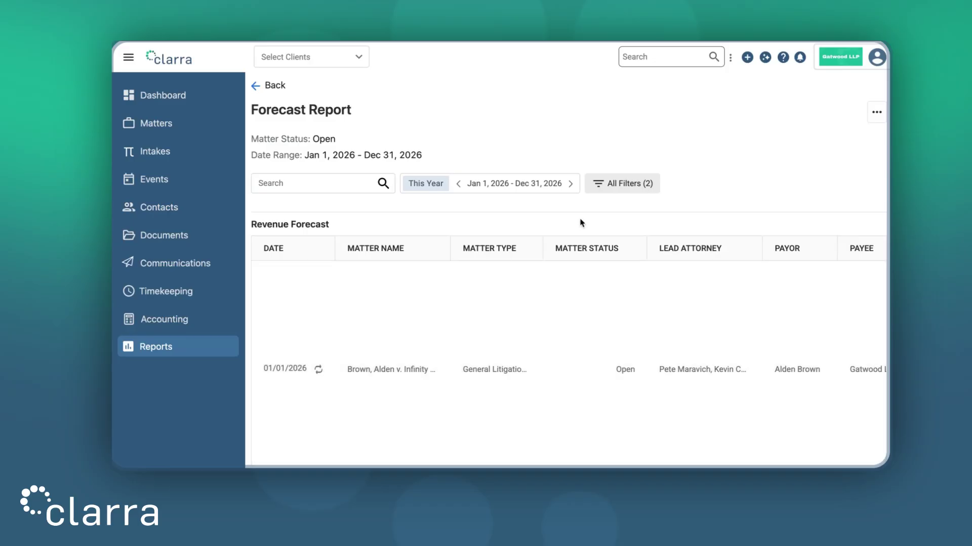
# - Filter the Forecast Report by matter to show only the Coastal Ferry Services case
pyautogui.scroll(-4, 585, 213)
pyautogui.scroll(-3, 586, 212)
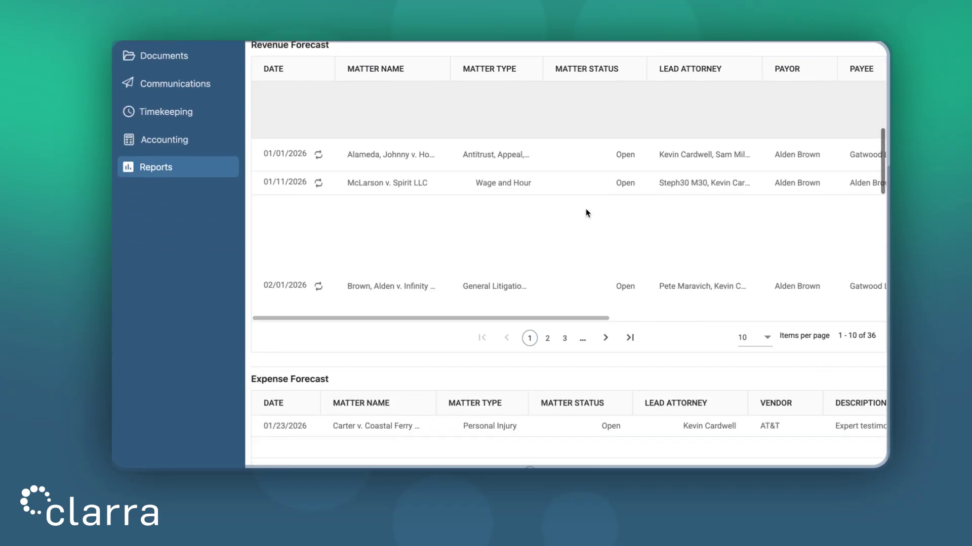
pyautogui.hscroll(10, 586, 213)
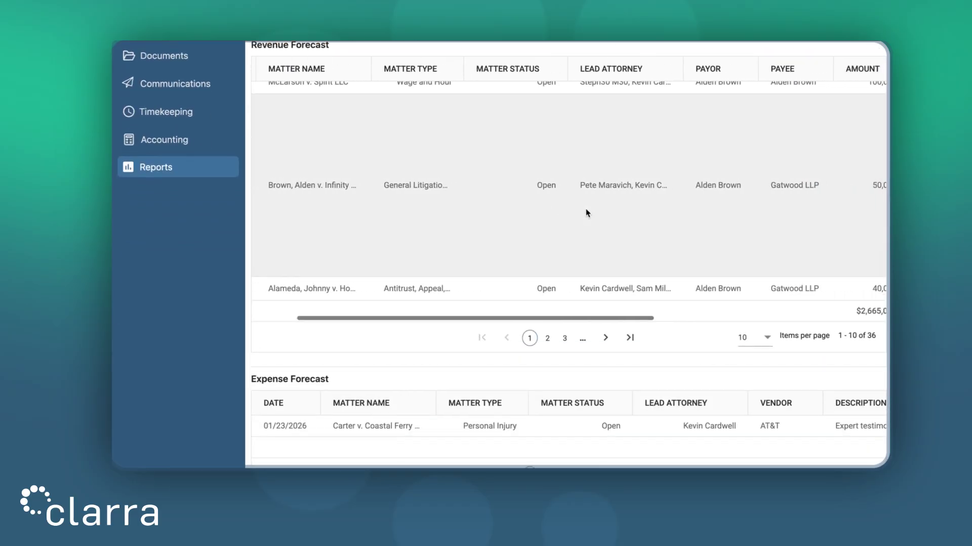
pyautogui.scroll(-1, 586, 212)
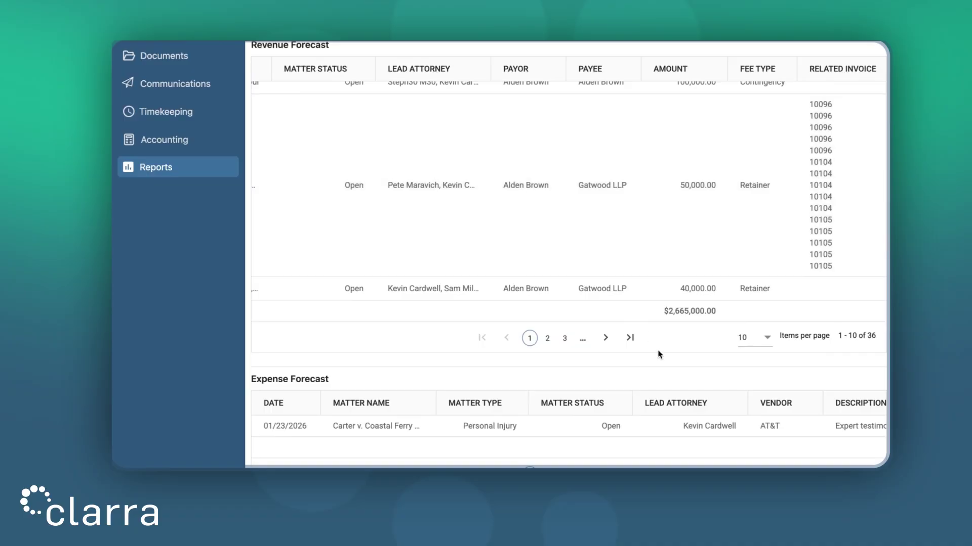
pyautogui.scroll(5, 660, 354)
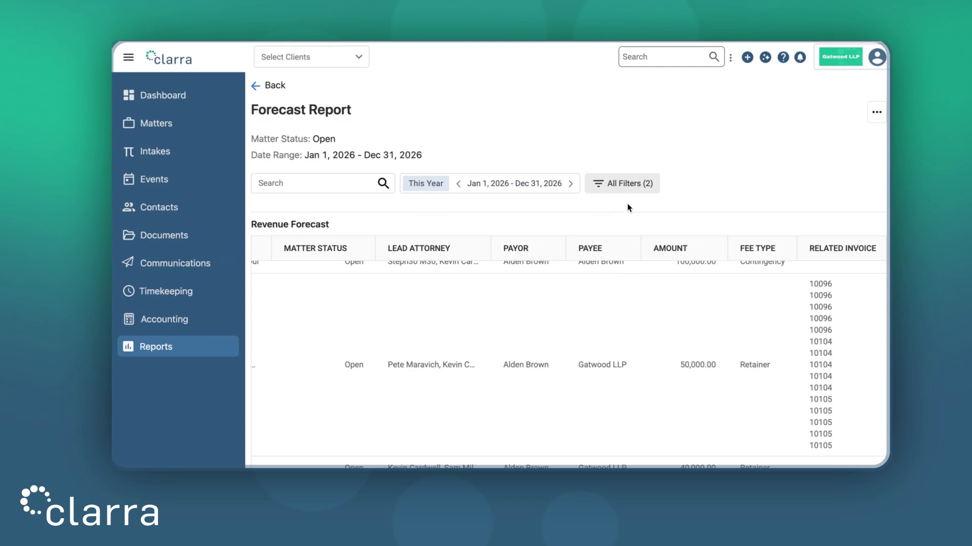
pyautogui.click(624, 186)
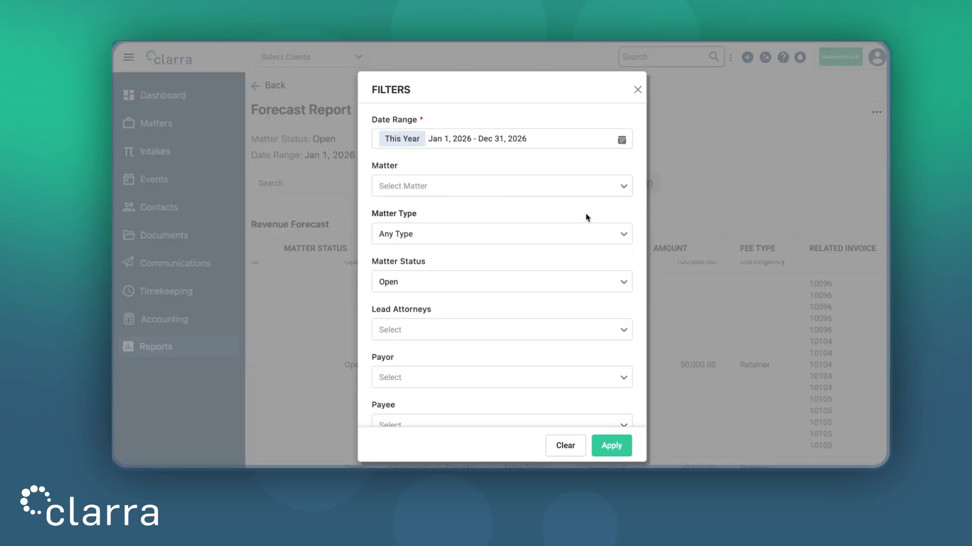
pyautogui.click(577, 192)
pyautogui.scroll(-5, 582, 289)
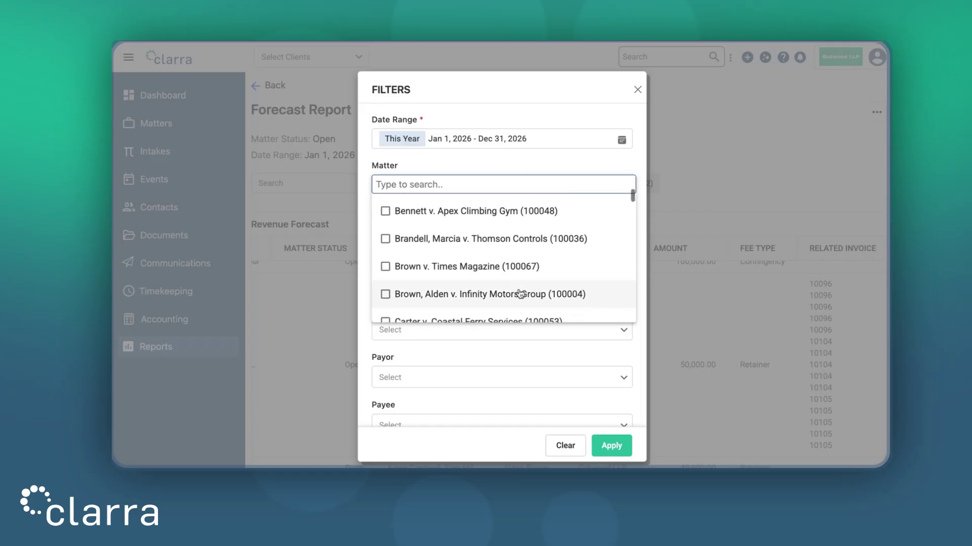
pyautogui.scroll(-2, 520, 293)
pyautogui.click(391, 236)
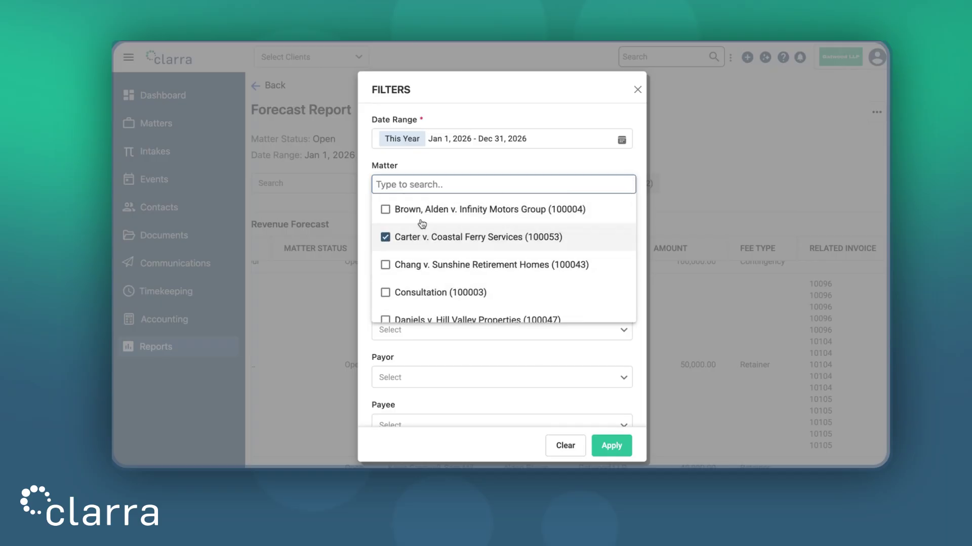
pyautogui.click(532, 173)
pyautogui.click(611, 451)
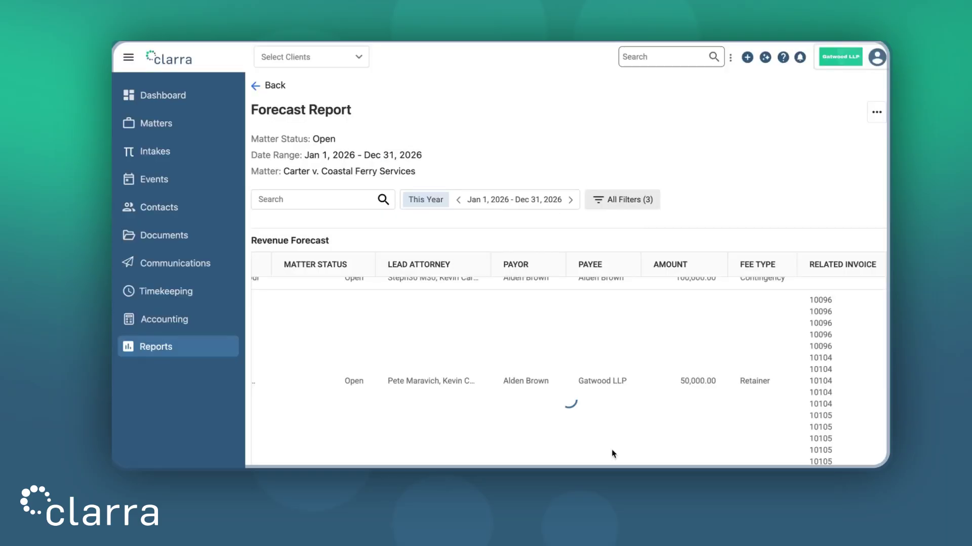
# - Examine the filtered revenue and expense forecast tables, and return to the list of standard reports
pyautogui.scroll(-3, 618, 237)
pyautogui.scroll(-3, 618, 236)
pyautogui.scroll(-2, 617, 236)
pyautogui.hscroll(-5, 617, 236)
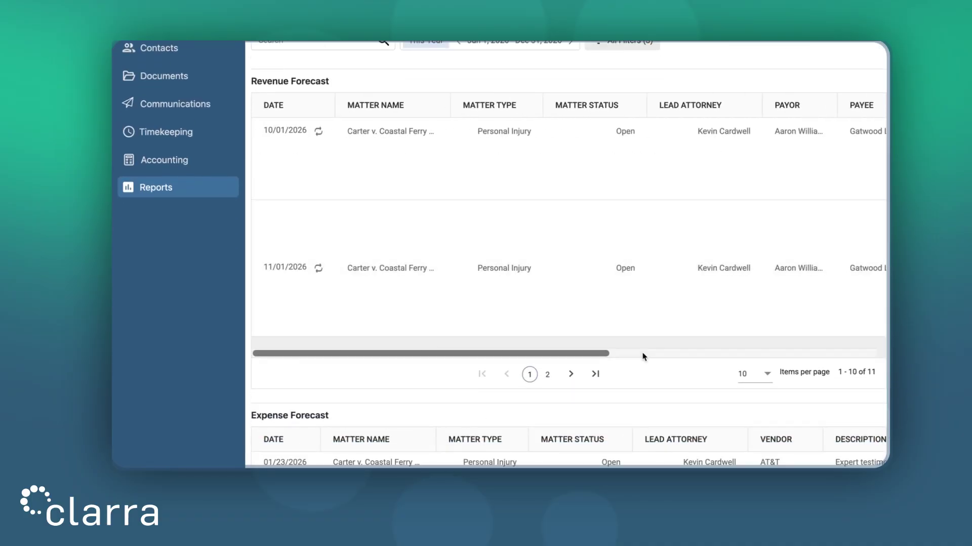
pyautogui.scroll(-1, 642, 357)
pyautogui.scroll(3, 643, 357)
pyautogui.scroll(2, 642, 357)
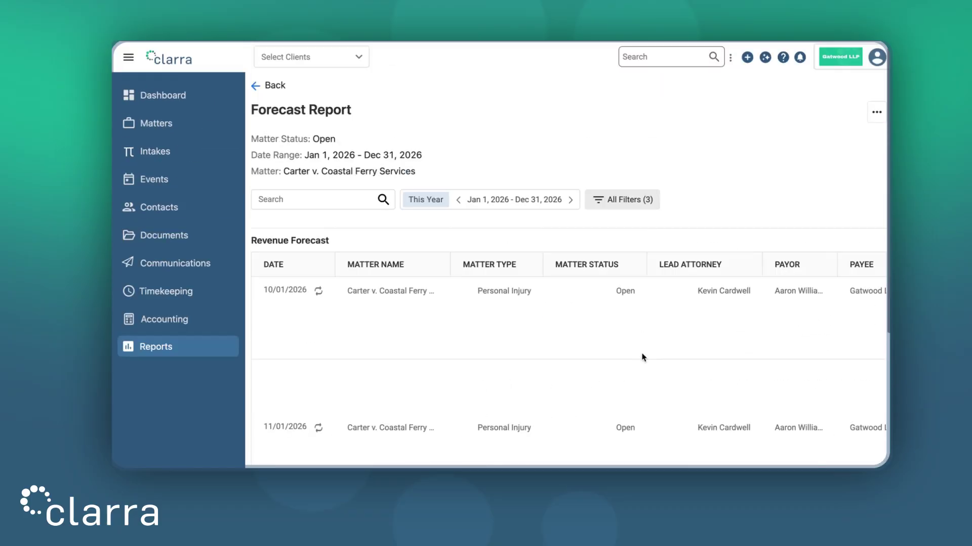
pyautogui.click(273, 89)
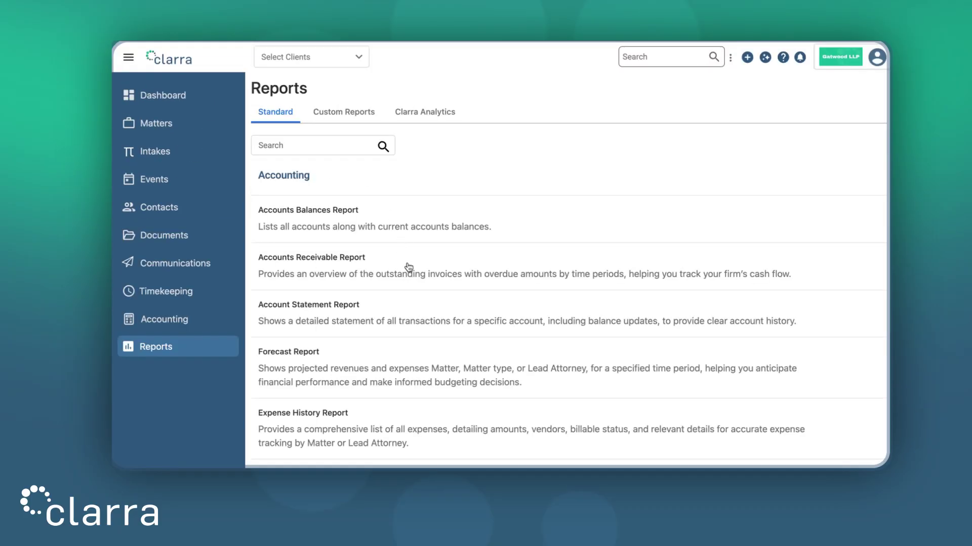
# - Open the Activity by Matter report from the standard Matters reports and review its billing activity rows
pyautogui.scroll(-10, 427, 314)
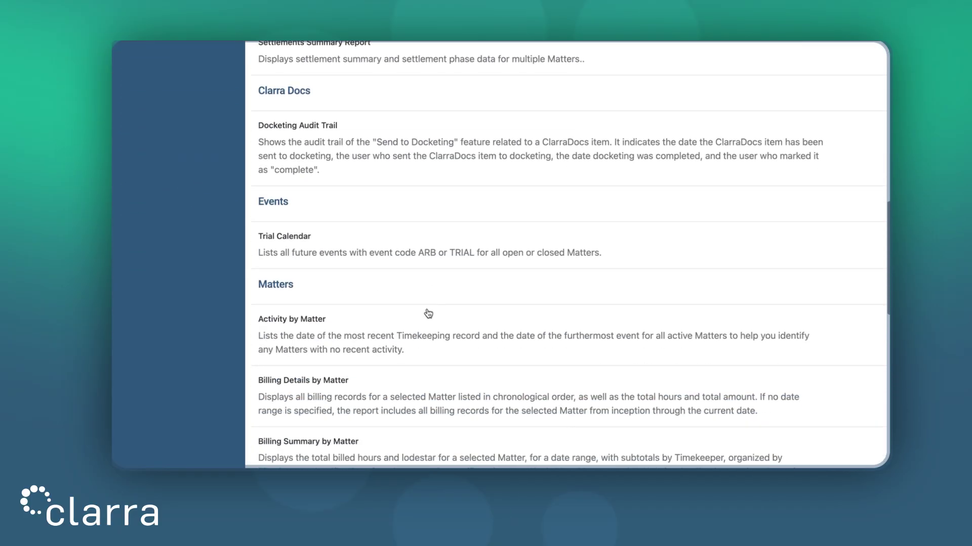
pyautogui.scroll(-1, 429, 314)
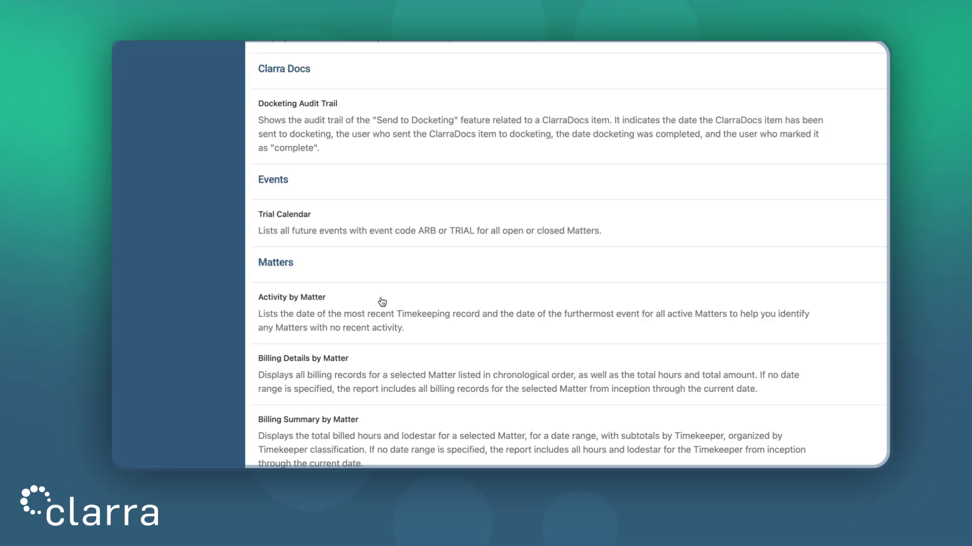
pyautogui.click(382, 302)
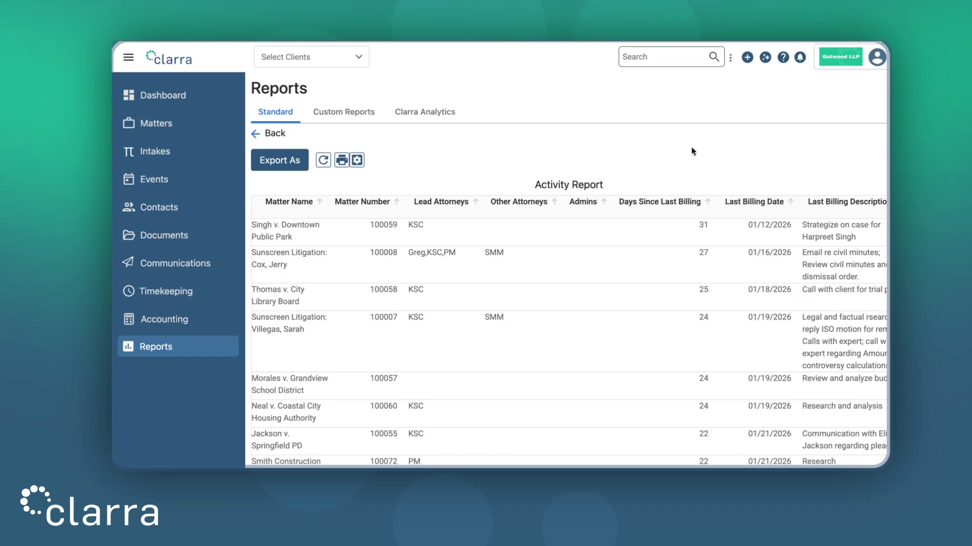
pyautogui.scroll(-2, 694, 151)
pyautogui.scroll(-1, 610, 253)
pyautogui.scroll(-1, 609, 253)
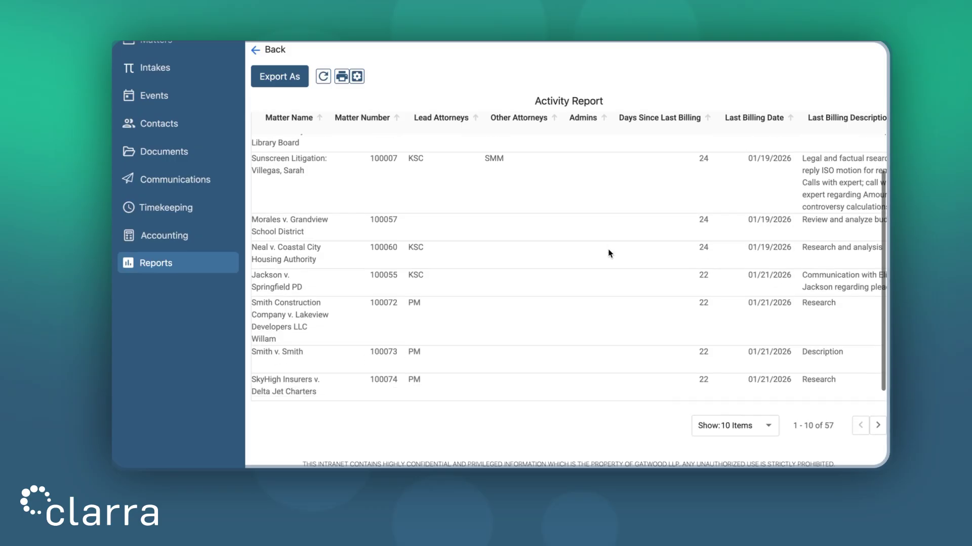
pyautogui.scroll(2, 610, 253)
pyautogui.scroll(1, 608, 253)
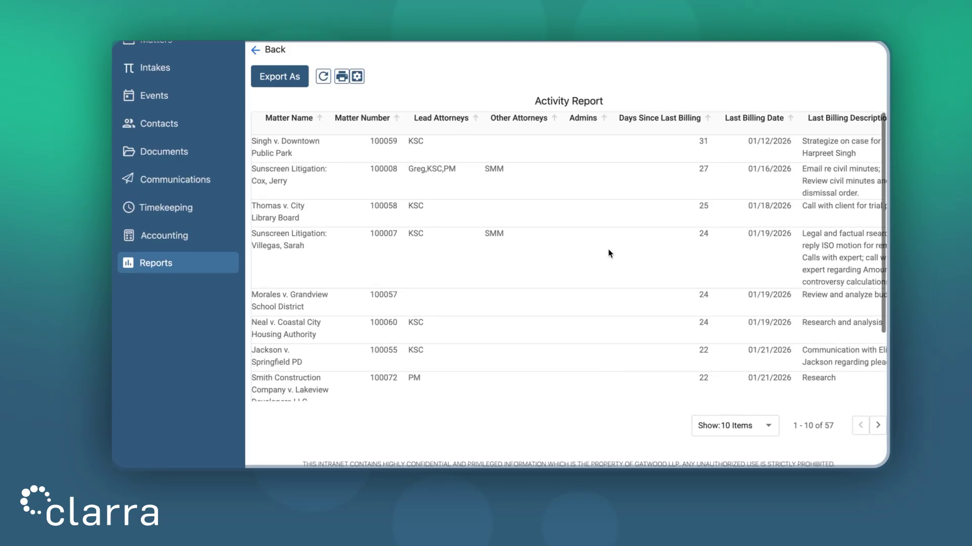
pyautogui.scroll(2, 608, 253)
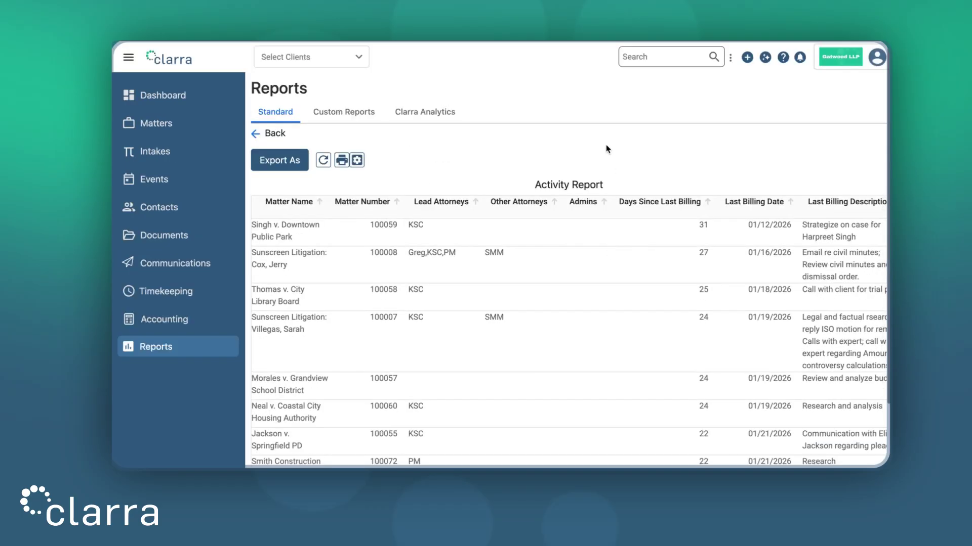
# - Start a new custom report and set its section to Events
pyautogui.click(361, 115)
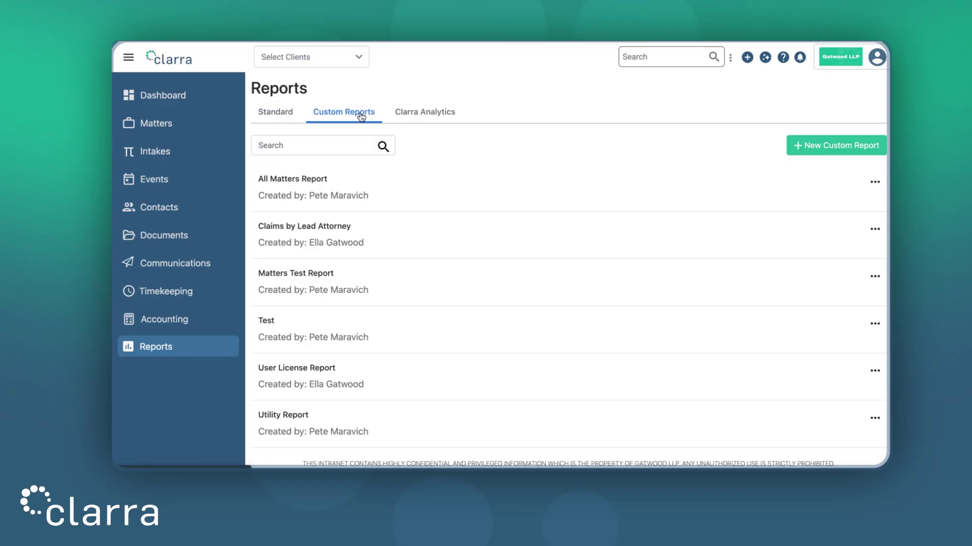
pyautogui.click(812, 151)
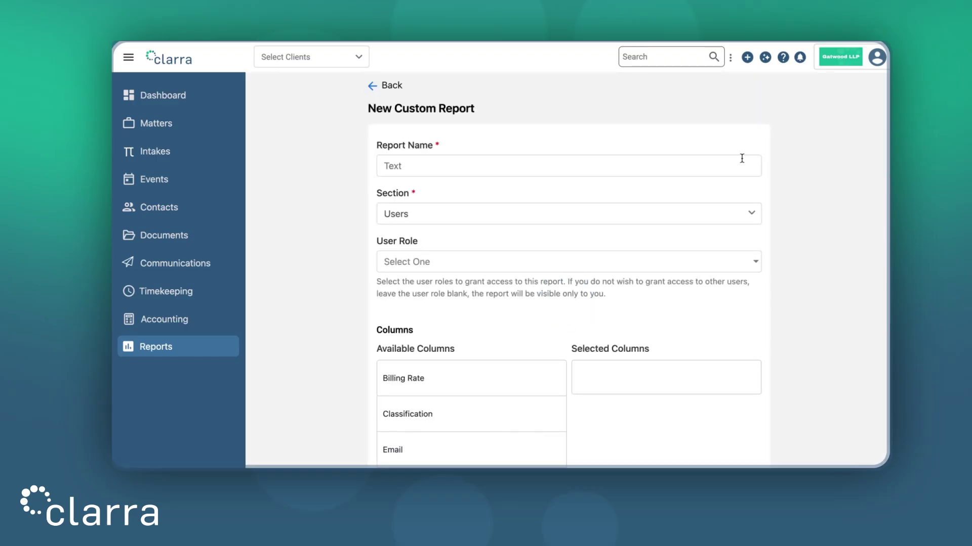
pyautogui.click(528, 221)
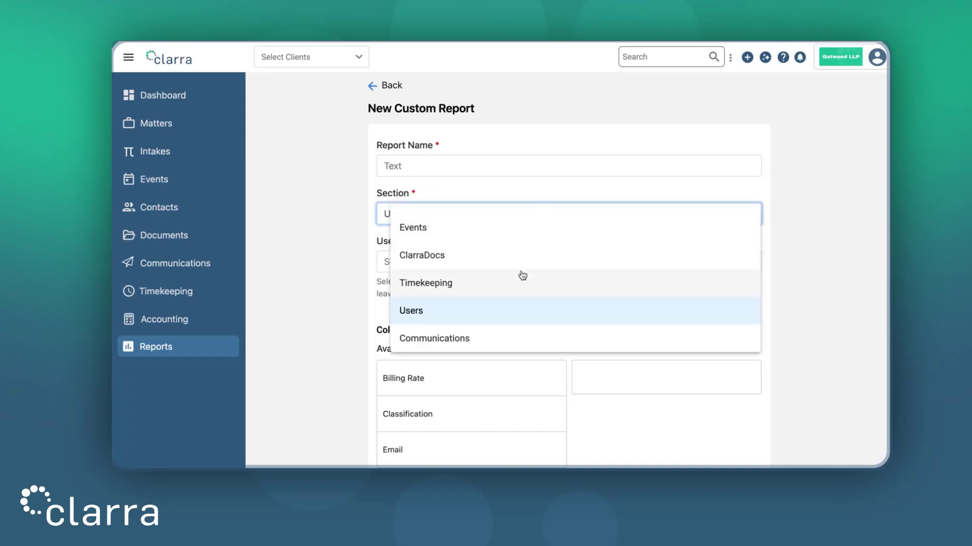
pyautogui.scroll(2, 523, 276)
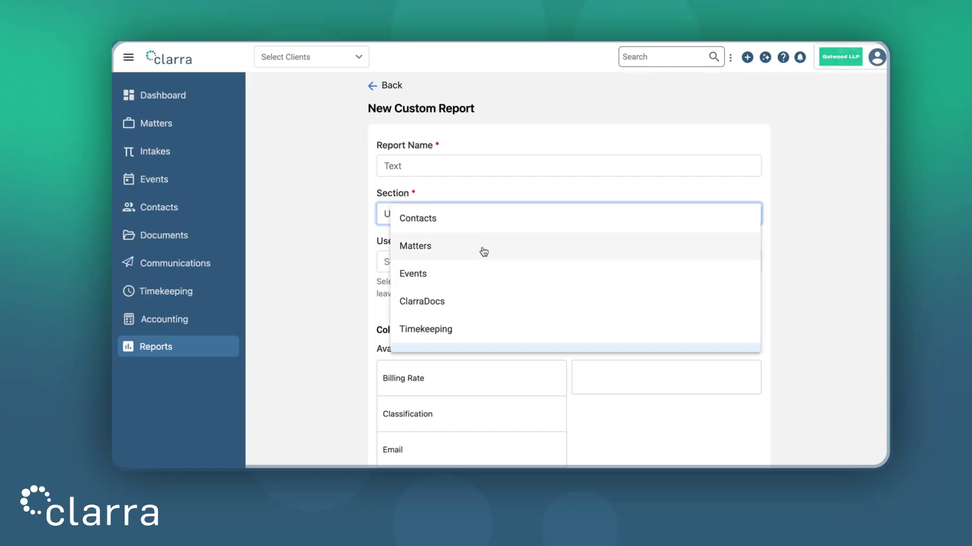
pyautogui.scroll(-1, 475, 306)
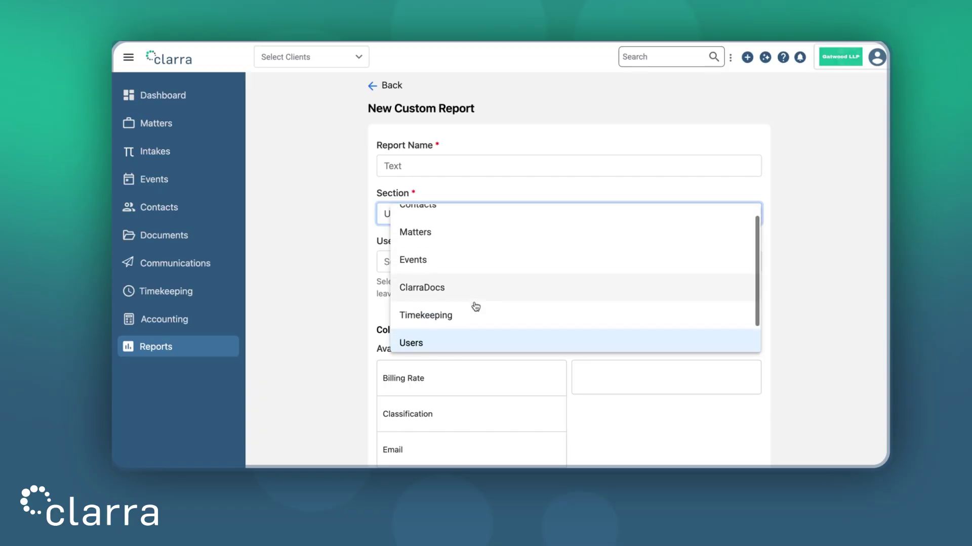
pyautogui.scroll(-1, 474, 307)
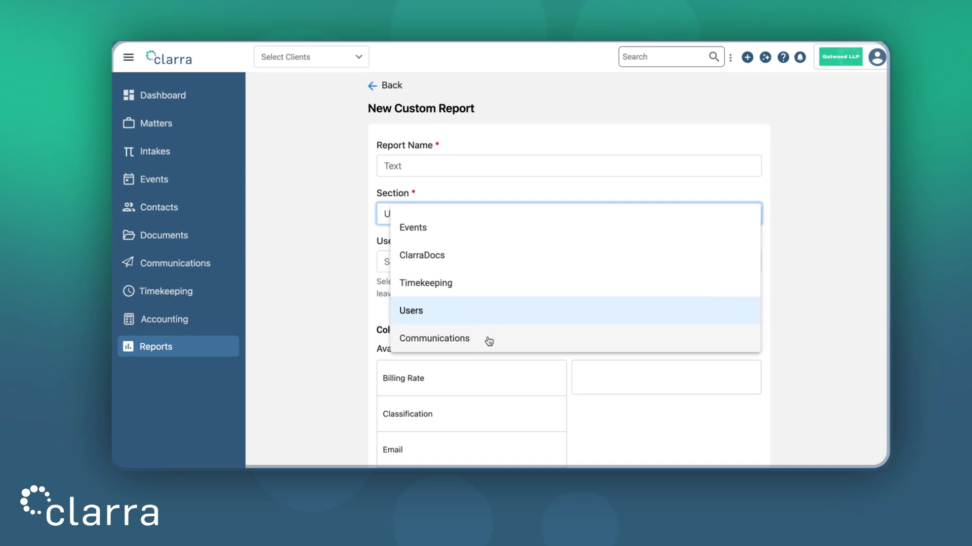
pyautogui.scroll(2, 496, 305)
pyautogui.click(408, 278)
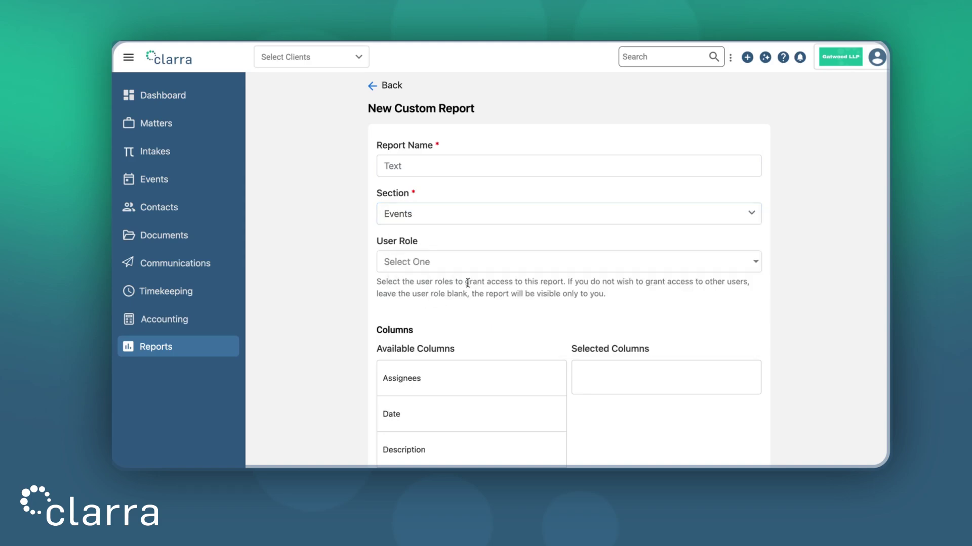
# - Name the custom report "All Events for the Coming Week"
pyautogui.click(460, 170)
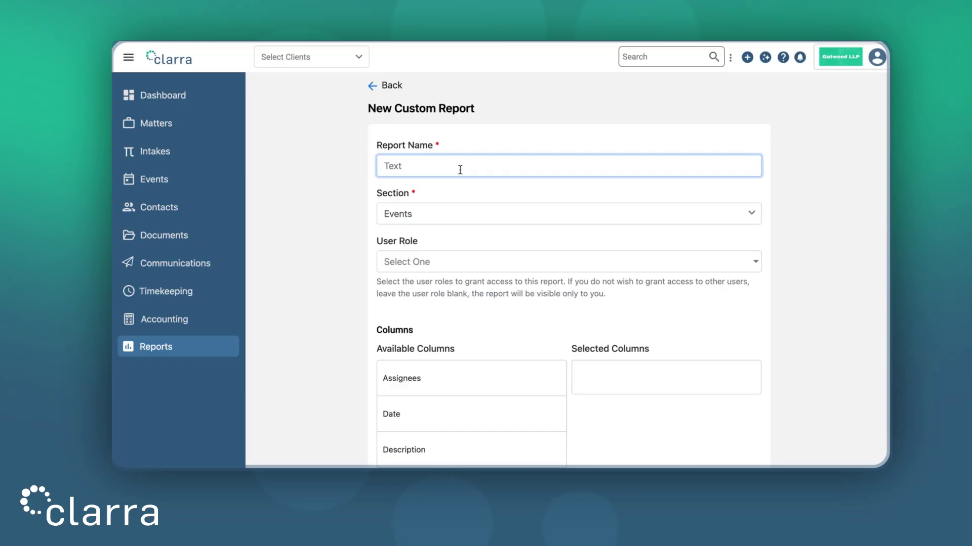
pyautogui.write('All Events for the Coming Week')
pyautogui.click(672, 235)
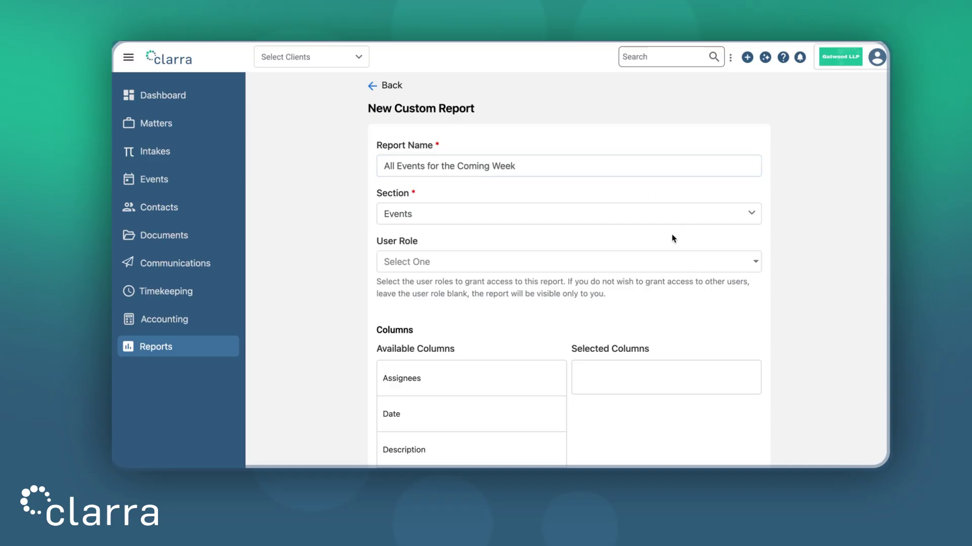
# - Review the user roles that can be granted access to the report, leaving the role selection blank
pyautogui.click(602, 261)
pyautogui.scroll(-3, 562, 323)
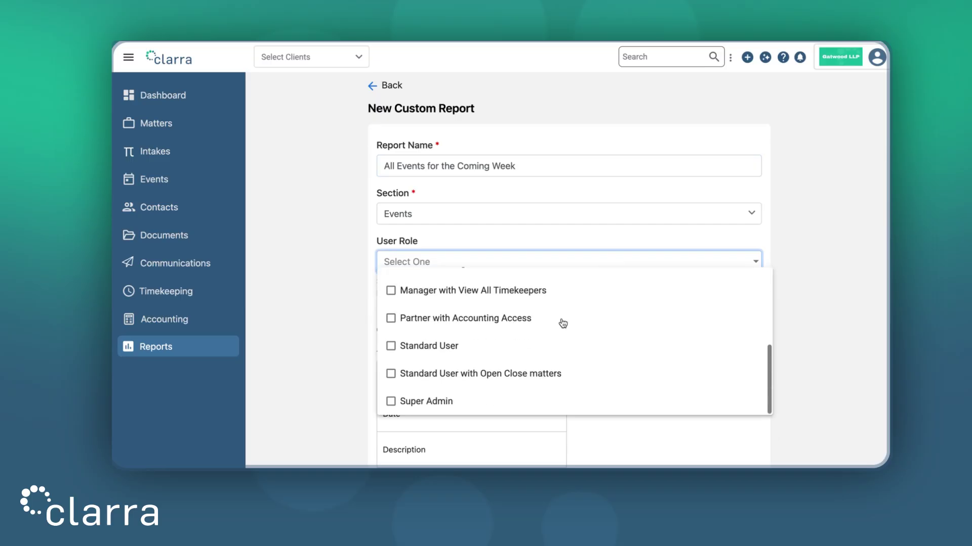
pyautogui.click(346, 276)
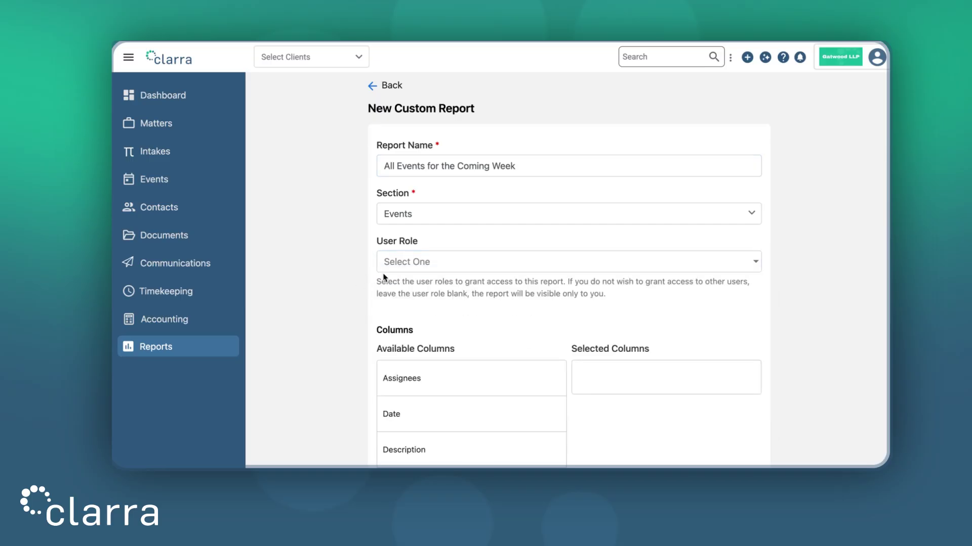
# - Add the Date, Description, Event Type, Assignees, Location and Matter columns to the report's selected columns
pyautogui.scroll(-3, 485, 294)
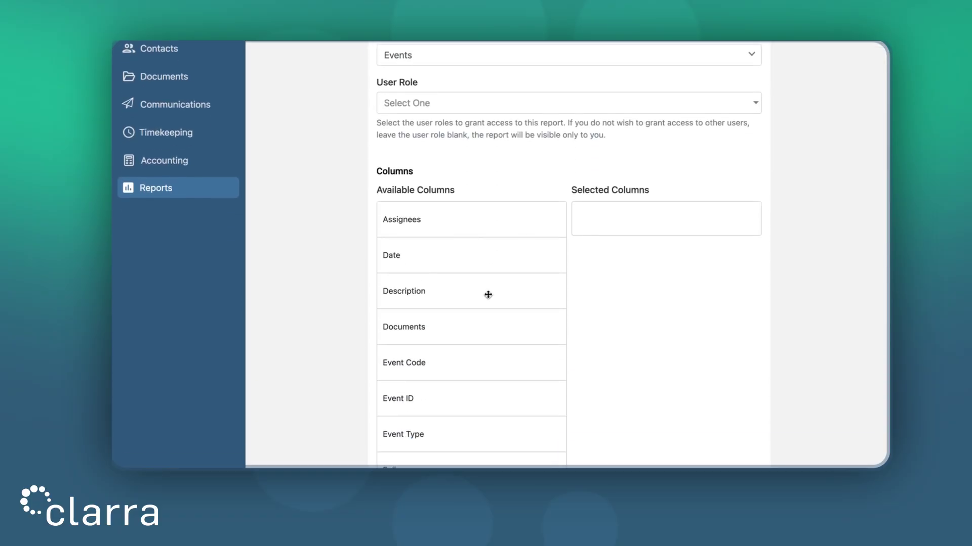
pyautogui.moveTo(432, 256); pyautogui.dragTo(630, 225)
pyautogui.scroll(-1, 544, 169)
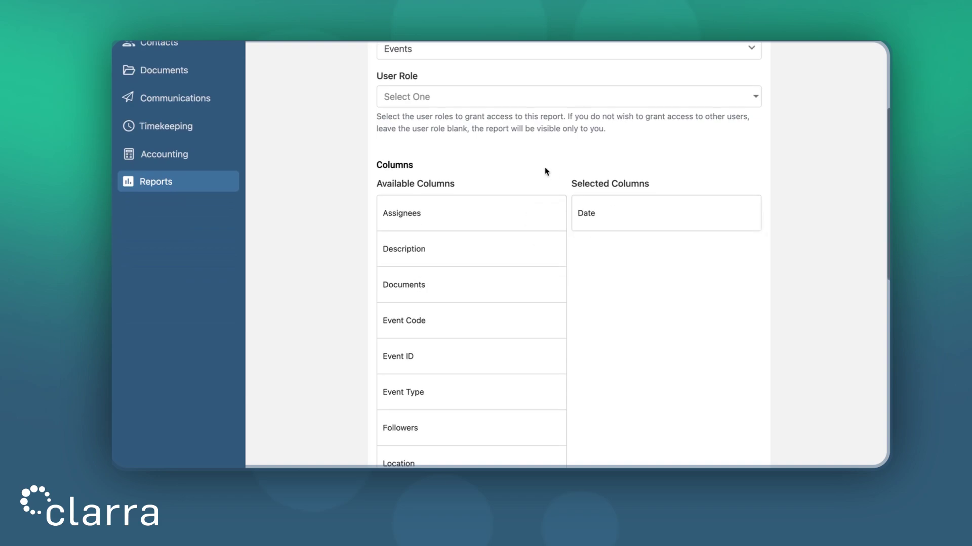
pyautogui.moveTo(431, 206); pyautogui.dragTo(624, 182)
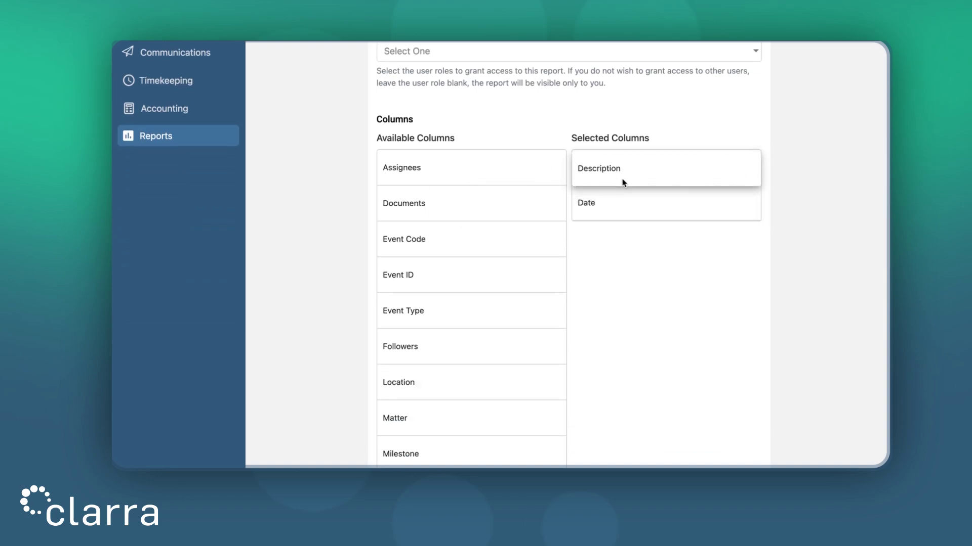
pyautogui.scroll(-1, 465, 216)
pyautogui.moveTo(422, 286); pyautogui.dragTo(627, 172)
pyautogui.moveTo(428, 150); pyautogui.dragTo(627, 157)
pyautogui.moveTo(441, 293); pyautogui.dragTo(642, 196)
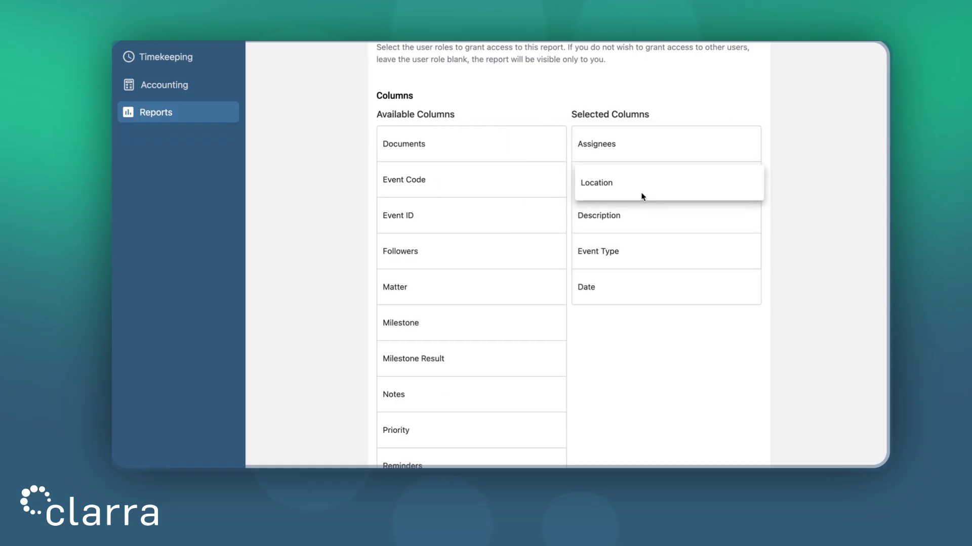
pyautogui.moveTo(433, 298); pyautogui.dragTo(627, 252)
# - Add the Notes, Status, Time and Time Zone columns to the selected columns, placing them between Event Type and Date
pyautogui.scroll(-4, 490, 273)
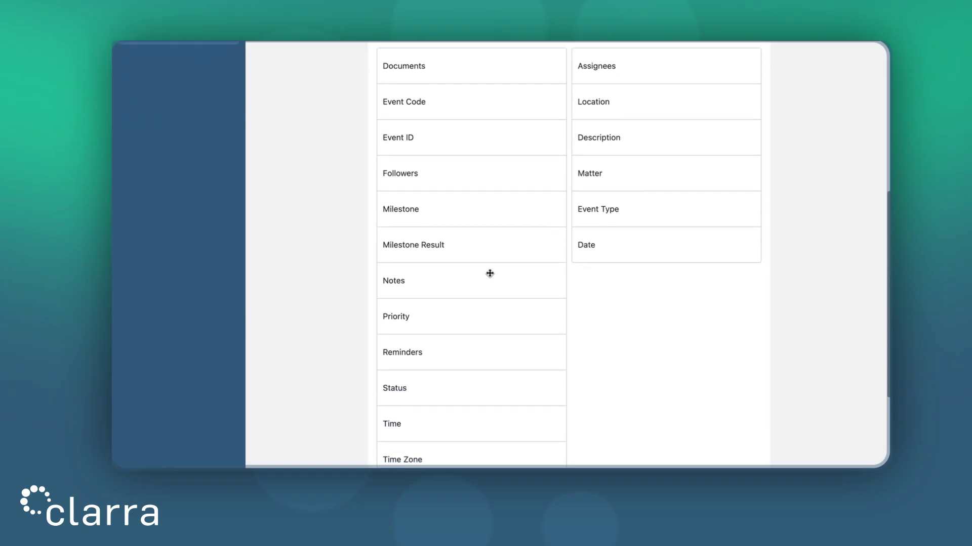
pyautogui.moveTo(401, 260); pyautogui.dragTo(597, 217)
pyautogui.moveTo(402, 380); pyautogui.dragTo(594, 256)
pyautogui.moveTo(390, 338); pyautogui.dragTo(597, 291)
pyautogui.moveTo(456, 336); pyautogui.dragTo(632, 306)
# - Reorder the selected columns so that Date, Time, Time Zone, Matter and Description come first, ahead of Assignees
pyautogui.scroll(3, 638, 241)
pyautogui.scroll(-1, 624, 268)
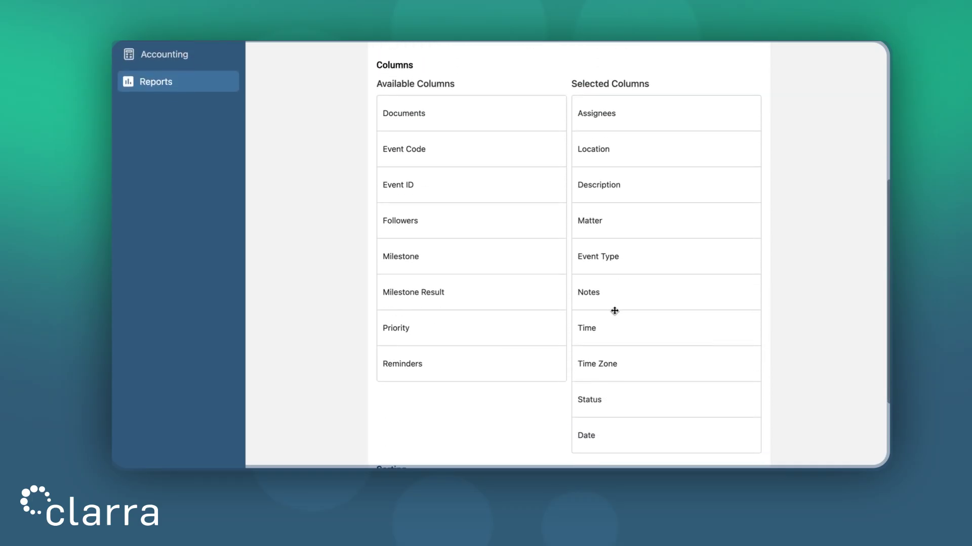
pyautogui.moveTo(586, 434); pyautogui.dragTo(586, 108)
pyautogui.moveTo(592, 372); pyautogui.dragTo(590, 152)
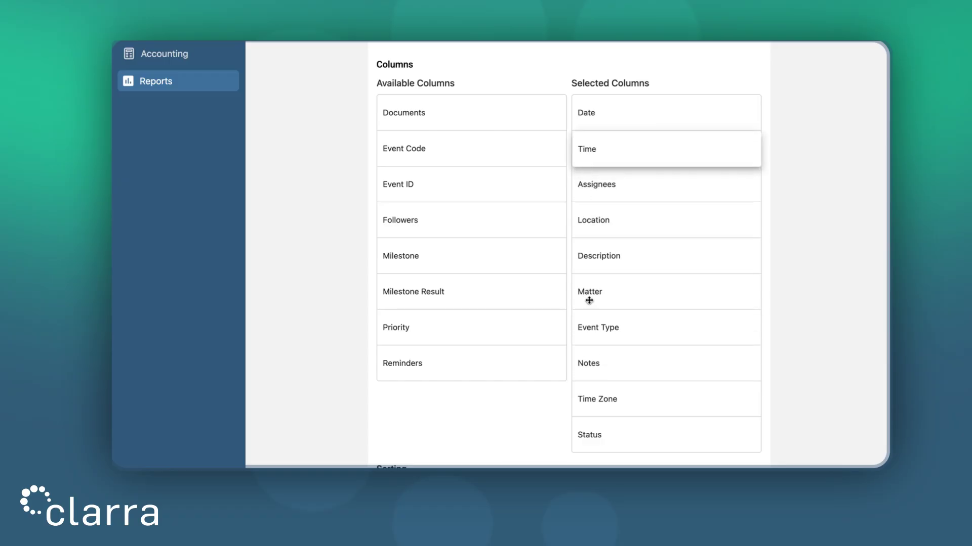
pyautogui.moveTo(594, 402); pyautogui.dragTo(597, 184)
pyautogui.moveTo(594, 338); pyautogui.dragTo(598, 230)
pyautogui.moveTo(598, 336); pyautogui.dragTo(603, 261)
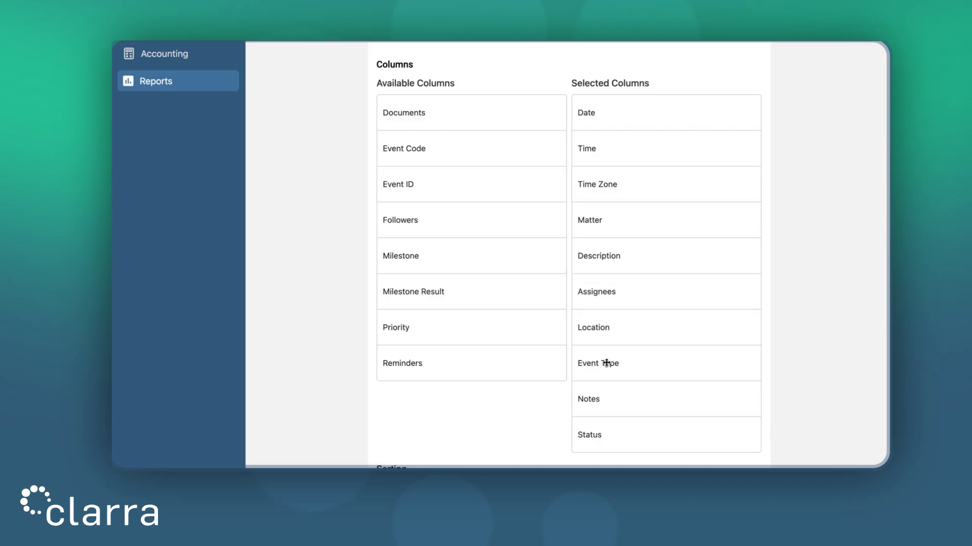
# - Add a sorting column that orders the report by Date in Ascending order
pyautogui.scroll(-5, 608, 383)
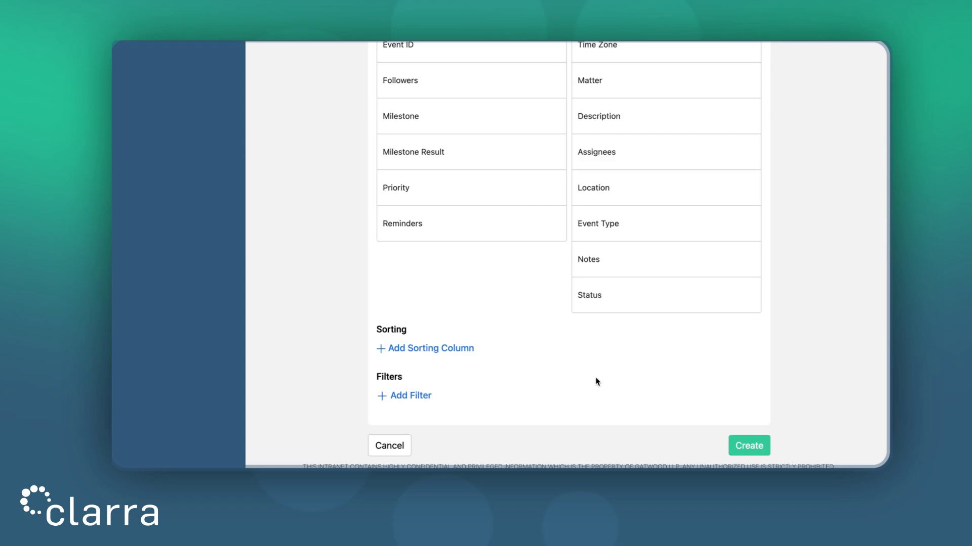
pyautogui.click(458, 352)
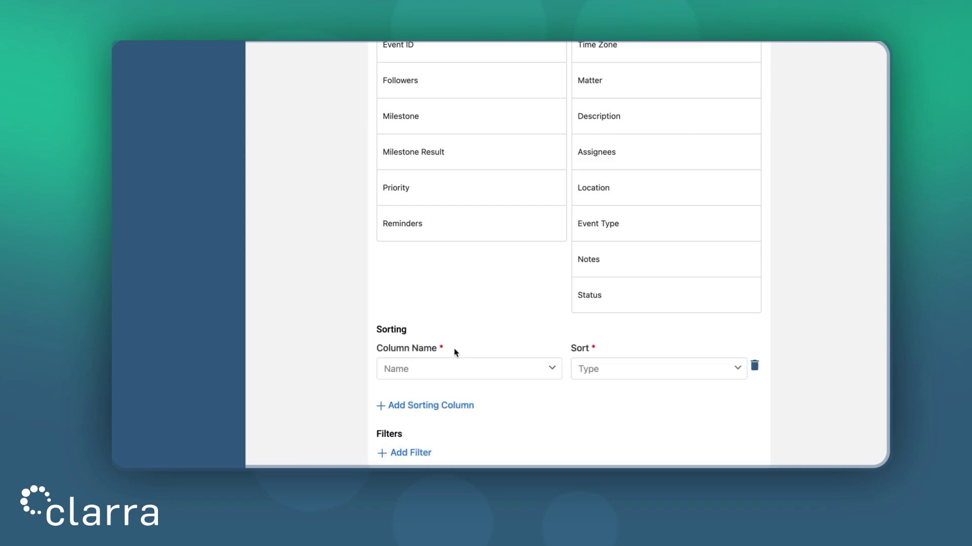
pyautogui.scroll(-2, 454, 314)
pyautogui.click(452, 329)
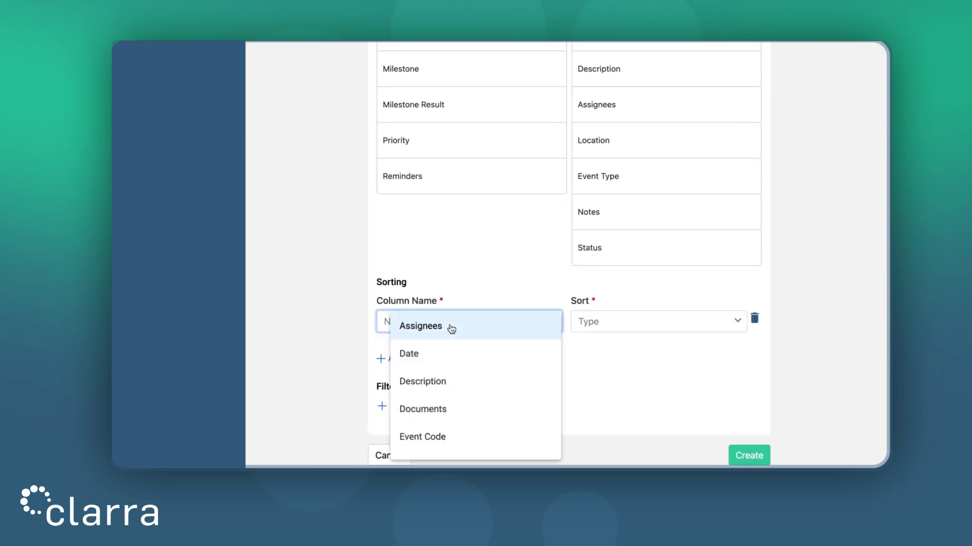
pyautogui.click(444, 354)
pyautogui.click(537, 350)
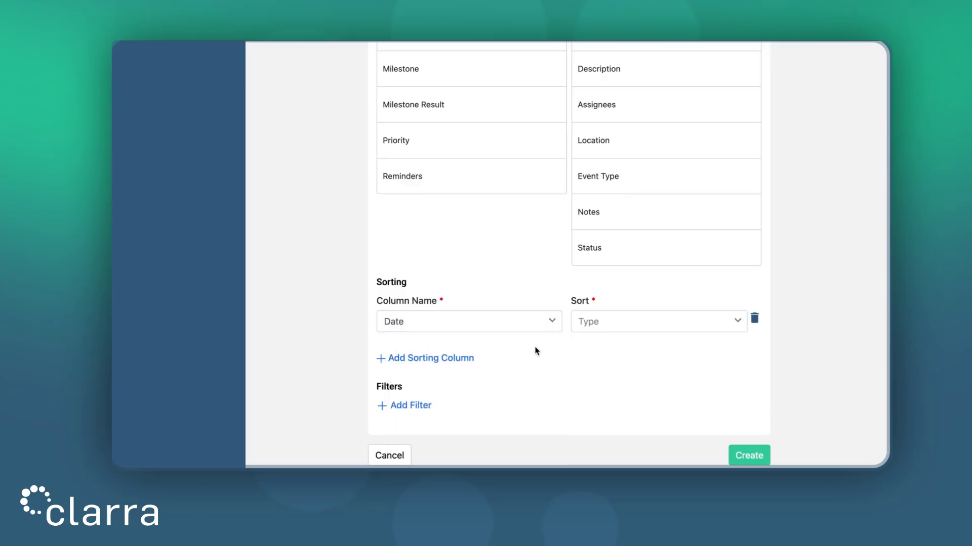
pyautogui.click(619, 326)
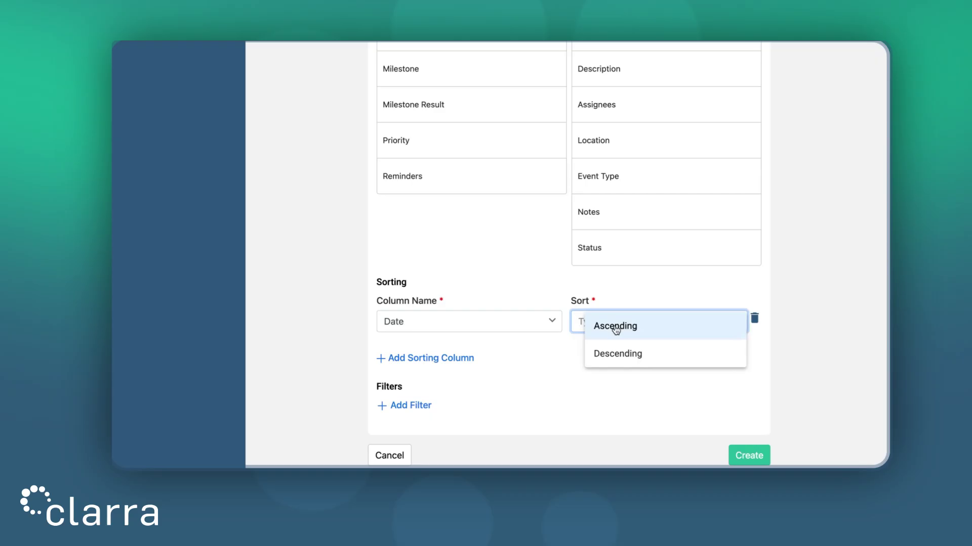
pyautogui.click(615, 328)
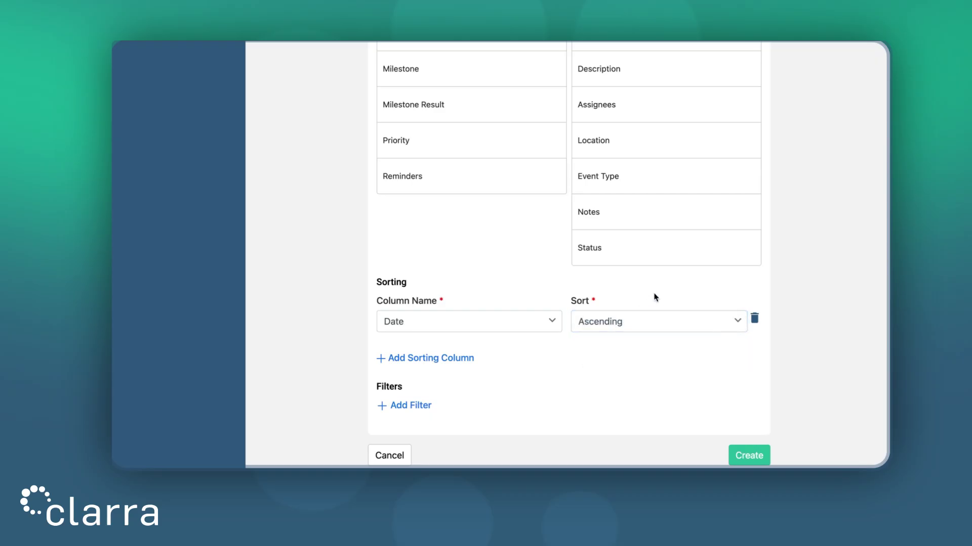
# - Add a filter on the Date column with the operator Is after and the value today-1
pyautogui.scroll(-1, 511, 370)
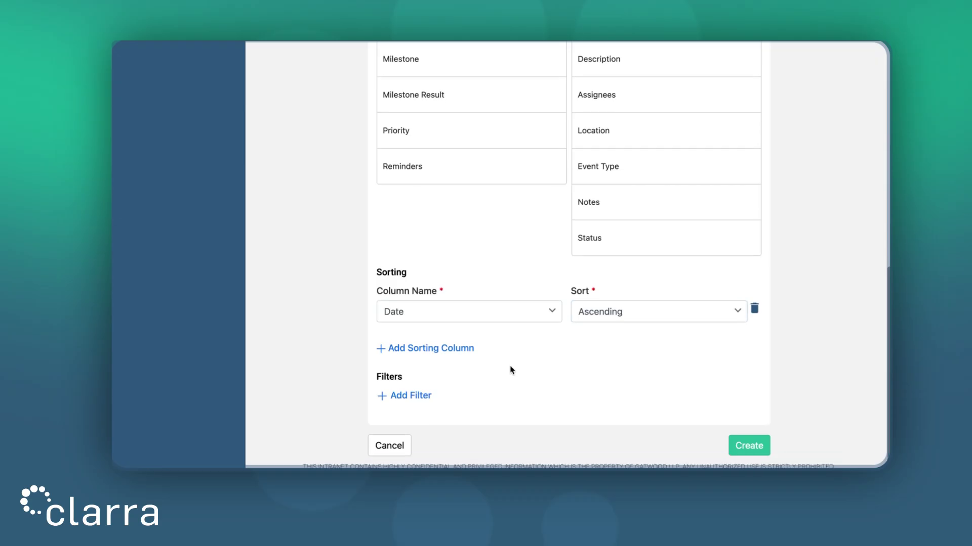
pyautogui.click(416, 397)
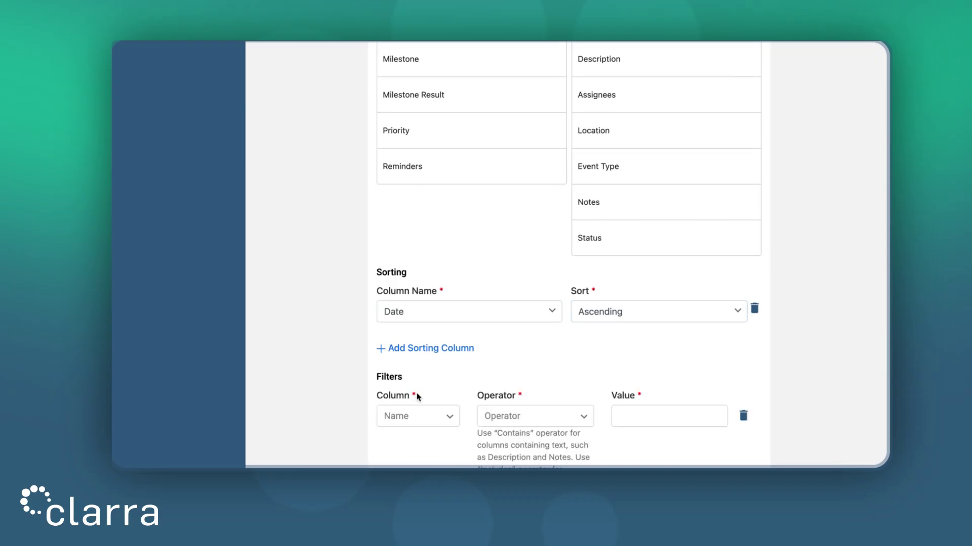
pyautogui.scroll(-3, 483, 373)
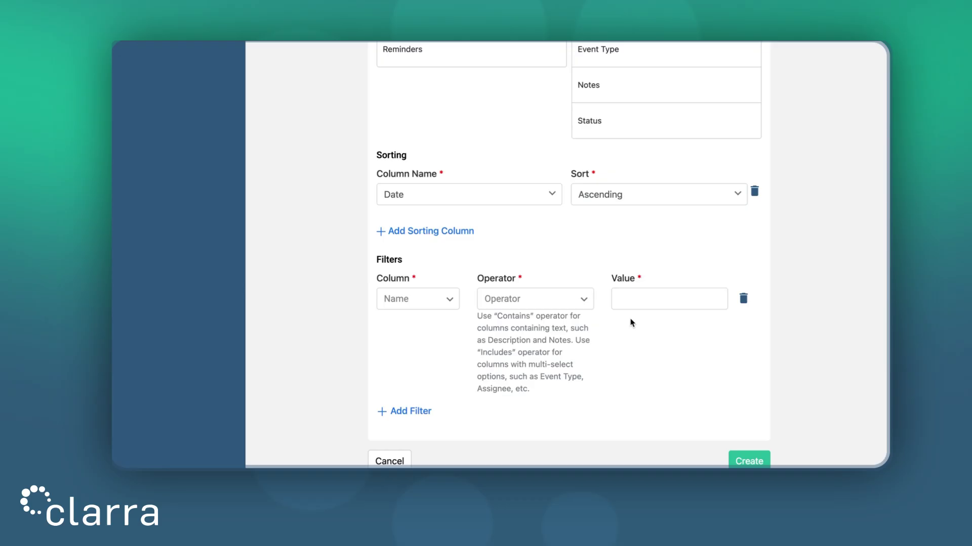
pyautogui.click(404, 306)
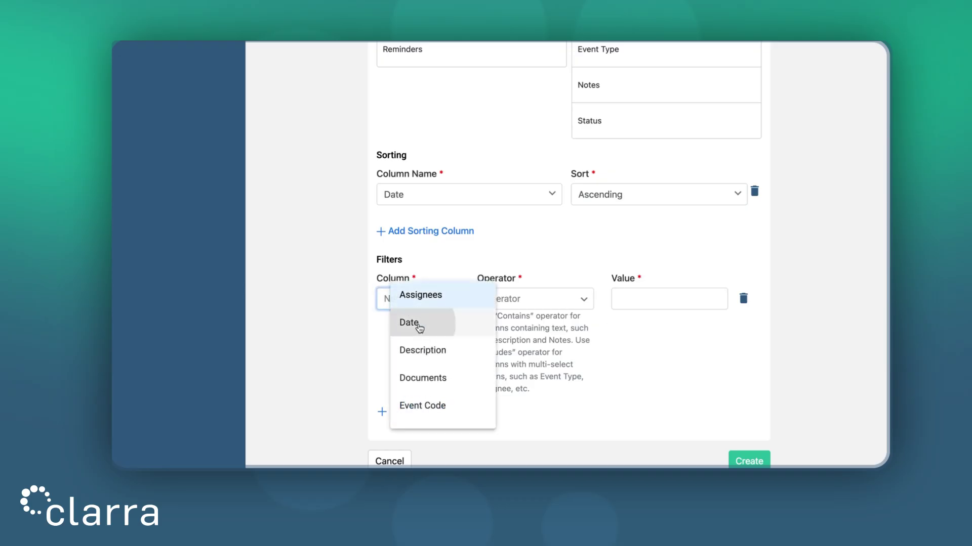
pyautogui.click(418, 326)
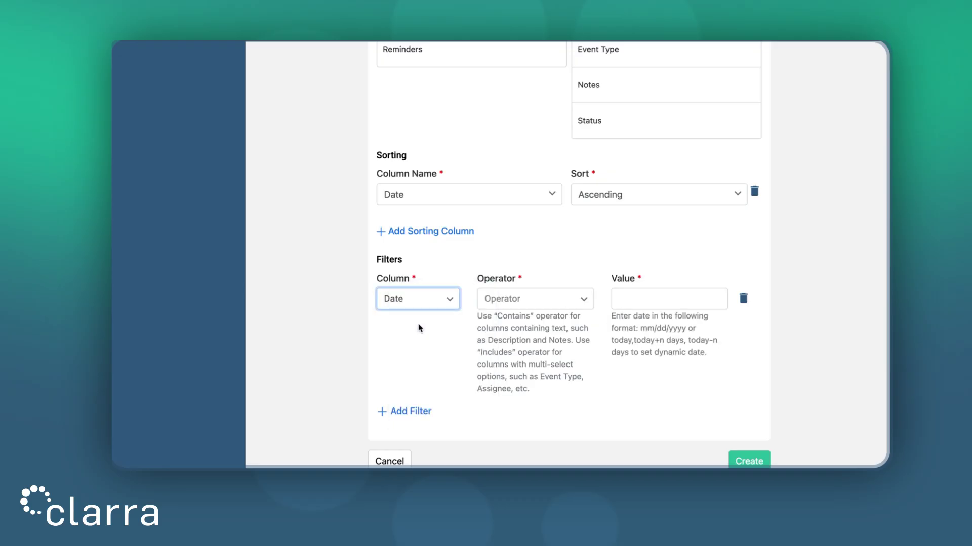
pyautogui.click(451, 354)
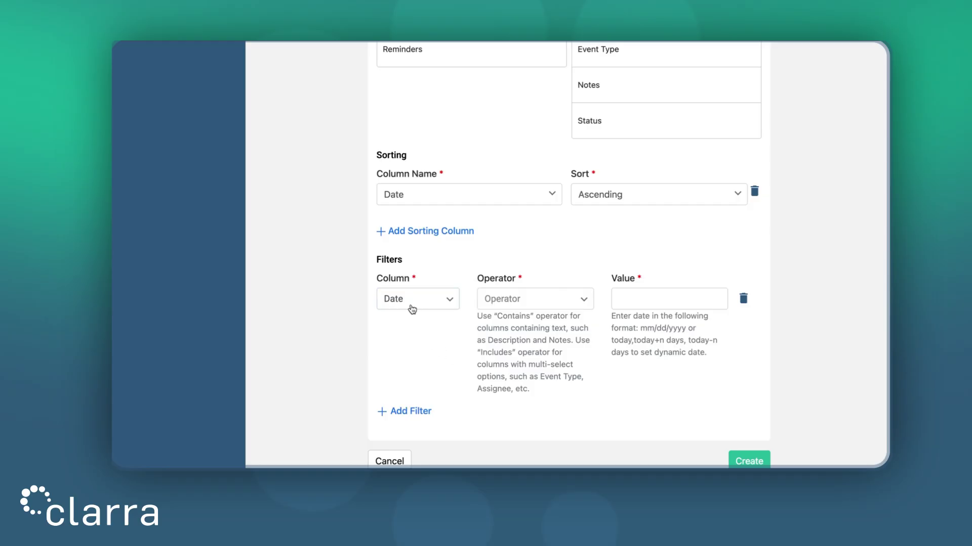
pyautogui.click(529, 304)
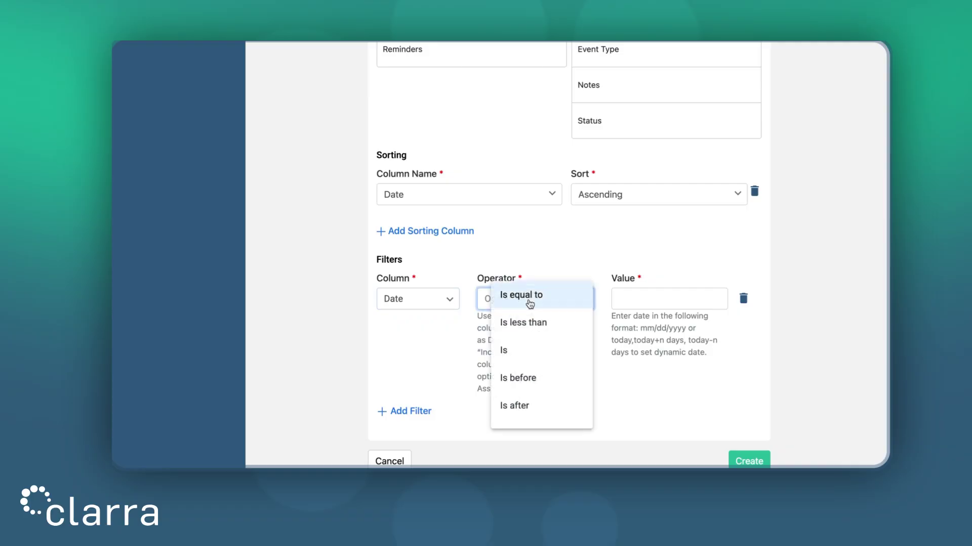
pyautogui.click(531, 405)
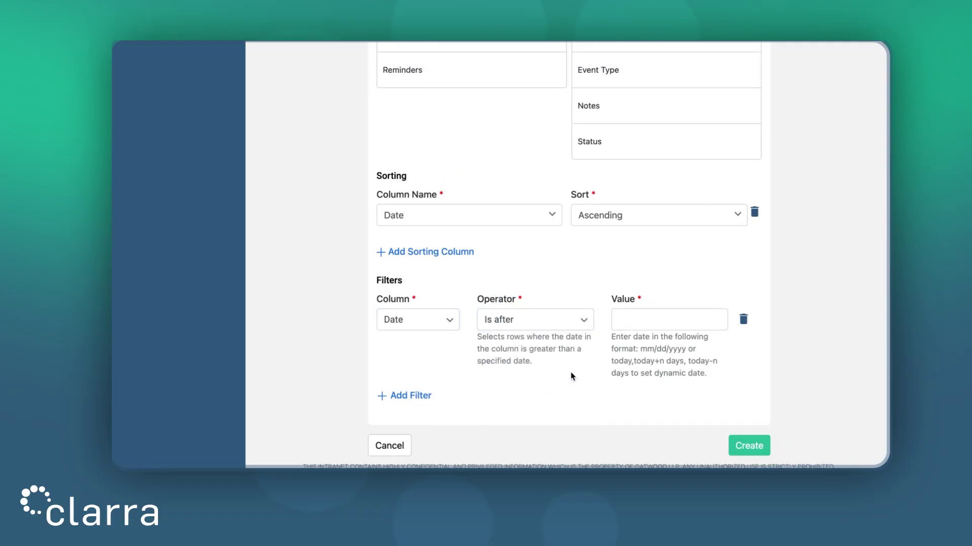
pyautogui.click(660, 320)
pyautogui.write('today-1')
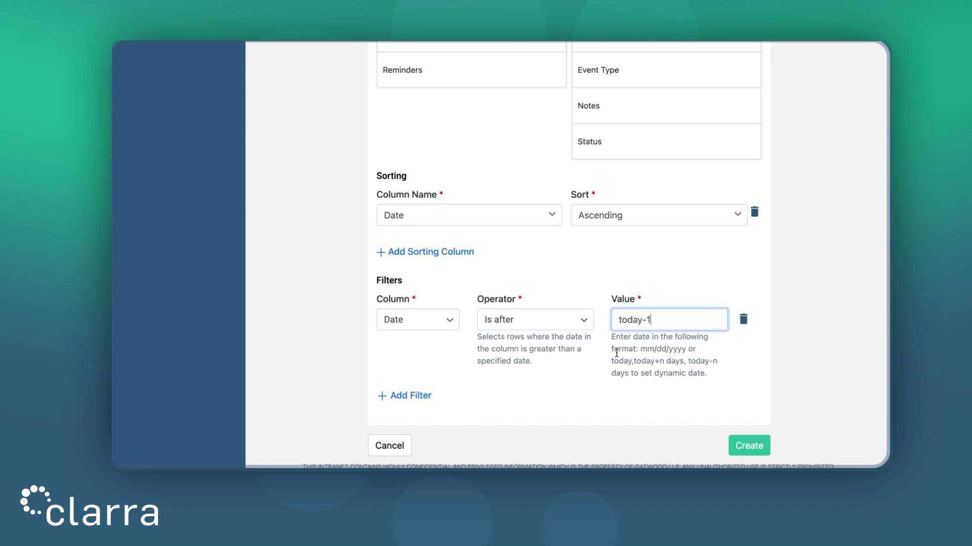
pyautogui.click(585, 374)
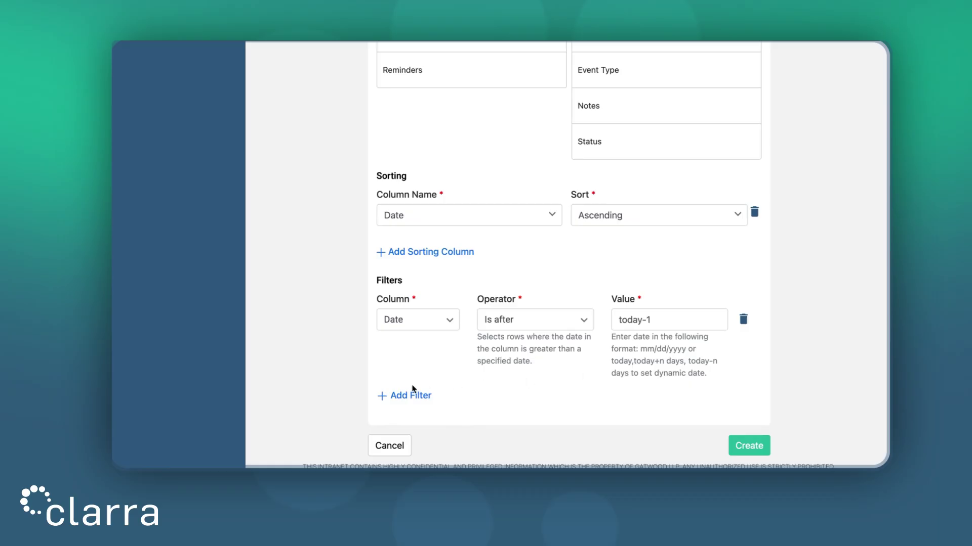
# - Add a second filter on the Date column with the operator Is before and the value today+7
pyautogui.click(409, 395)
pyautogui.scroll(-2, 427, 376)
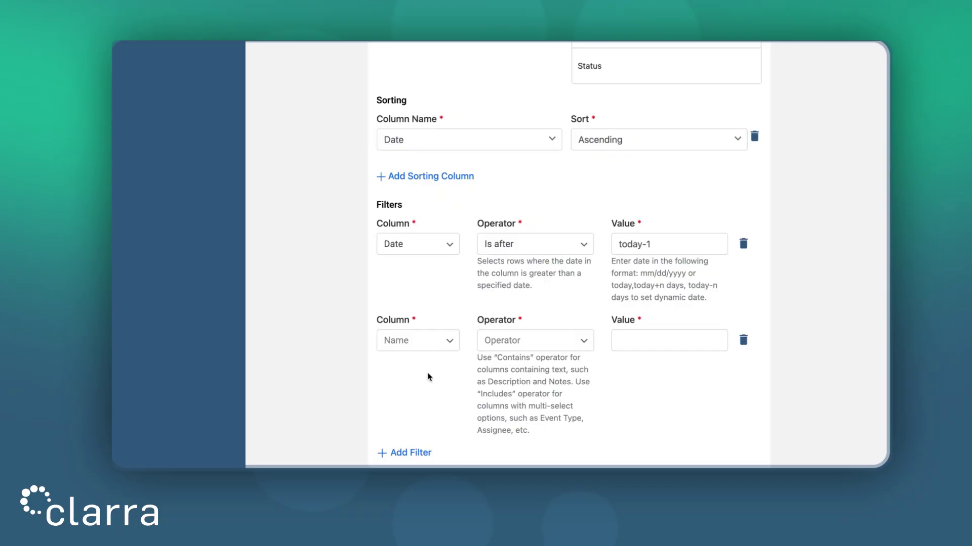
pyautogui.click(419, 342)
pyautogui.click(435, 247)
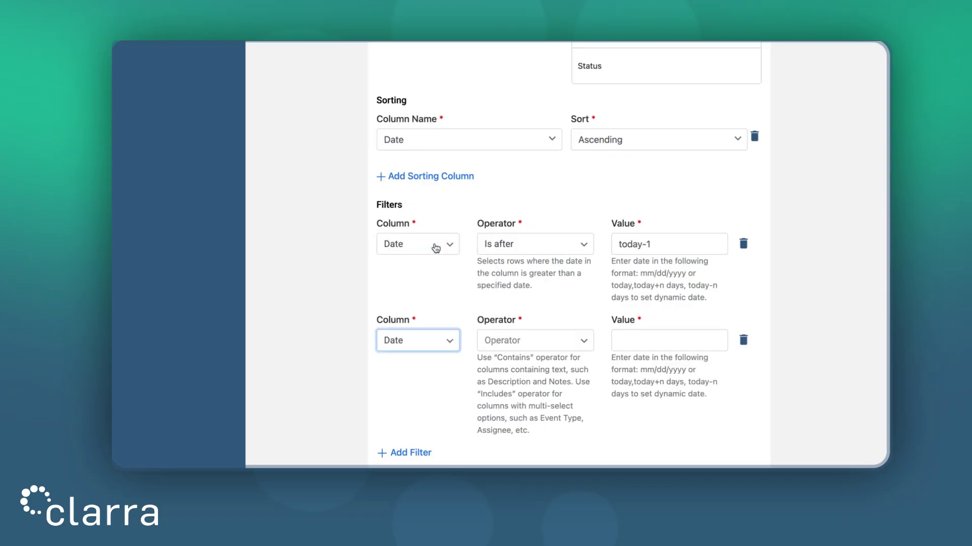
pyautogui.click(539, 347)
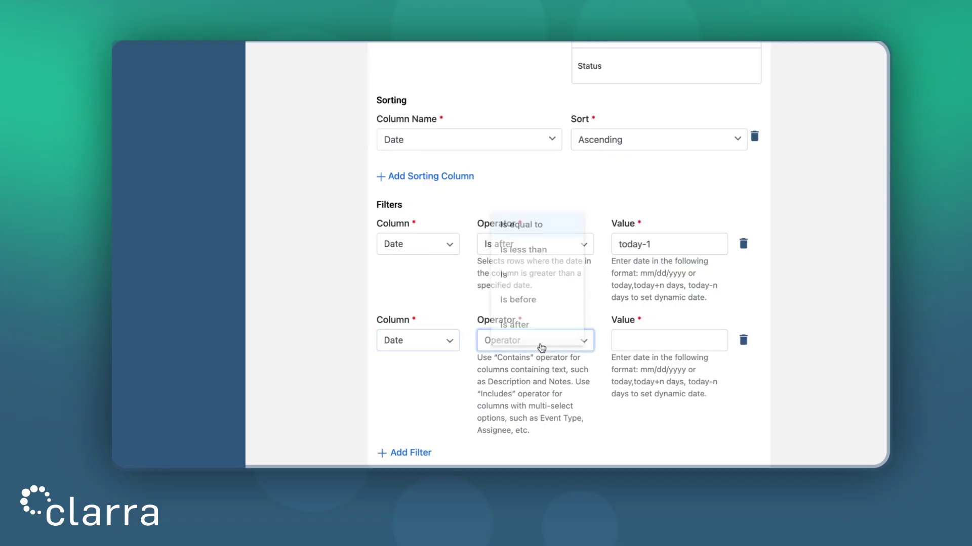
pyautogui.click(541, 300)
pyautogui.click(654, 344)
pyautogui.write('today+7')
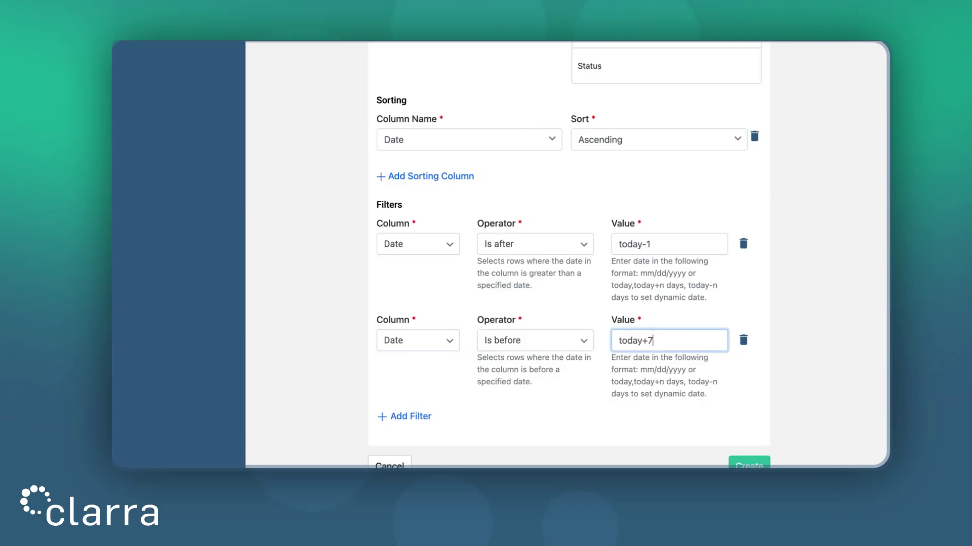
pyautogui.click(570, 414)
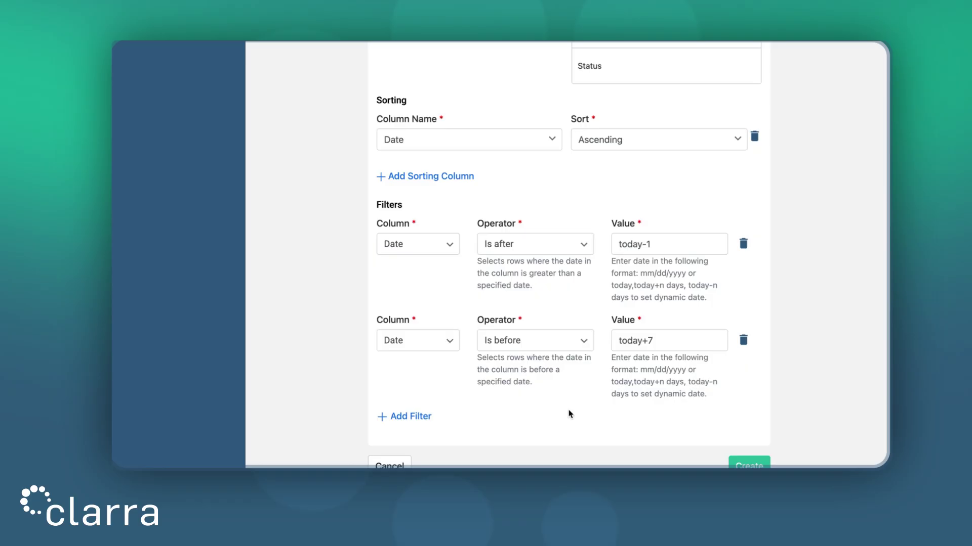
# - Add a third filter on the Status column with the operator Is any of and the values Not Done and In Progress
pyautogui.click(407, 419)
pyautogui.scroll(-1, 457, 397)
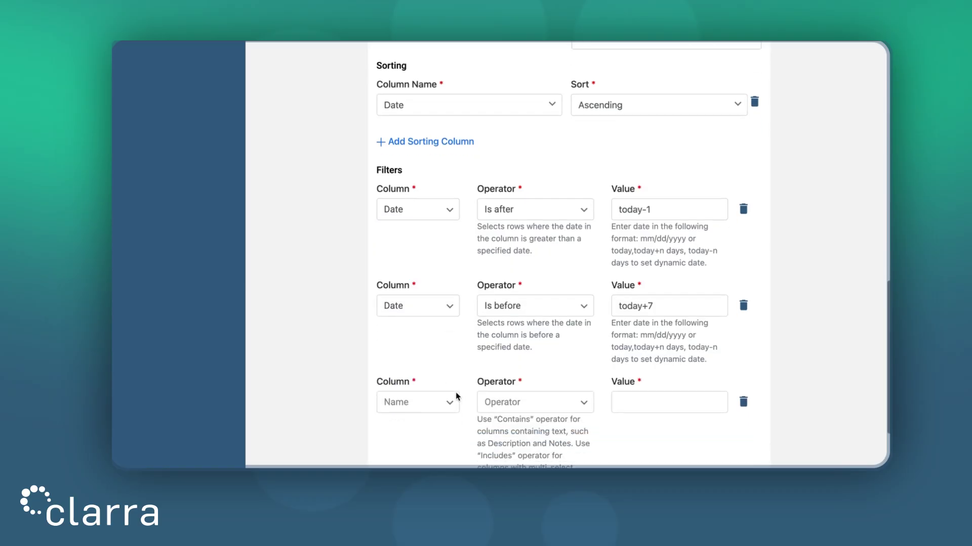
pyautogui.scroll(-1, 457, 397)
pyautogui.click(423, 347)
pyautogui.scroll(-2, 438, 314)
pyautogui.scroll(-5, 439, 314)
pyautogui.click(439, 314)
pyautogui.scroll(-1, 527, 363)
pyautogui.click(534, 314)
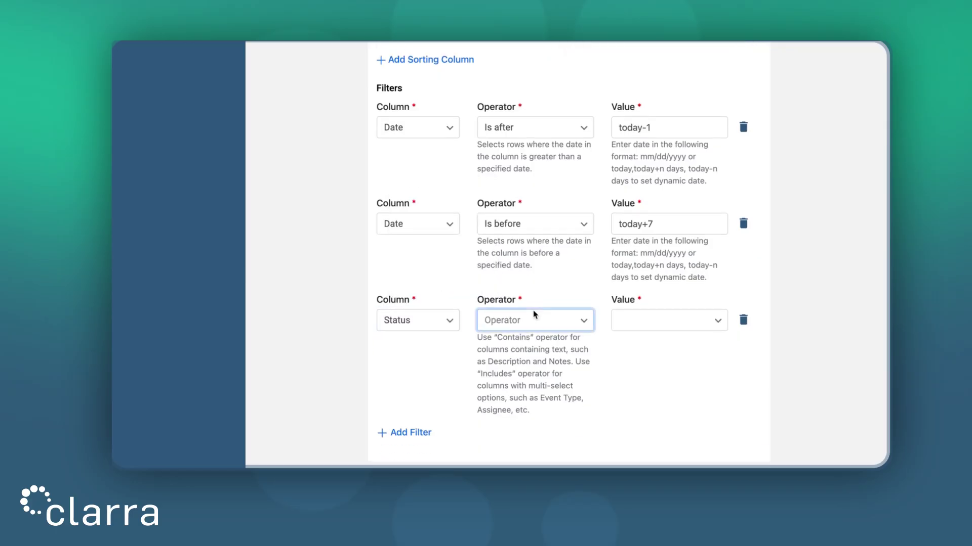
pyautogui.click(557, 321)
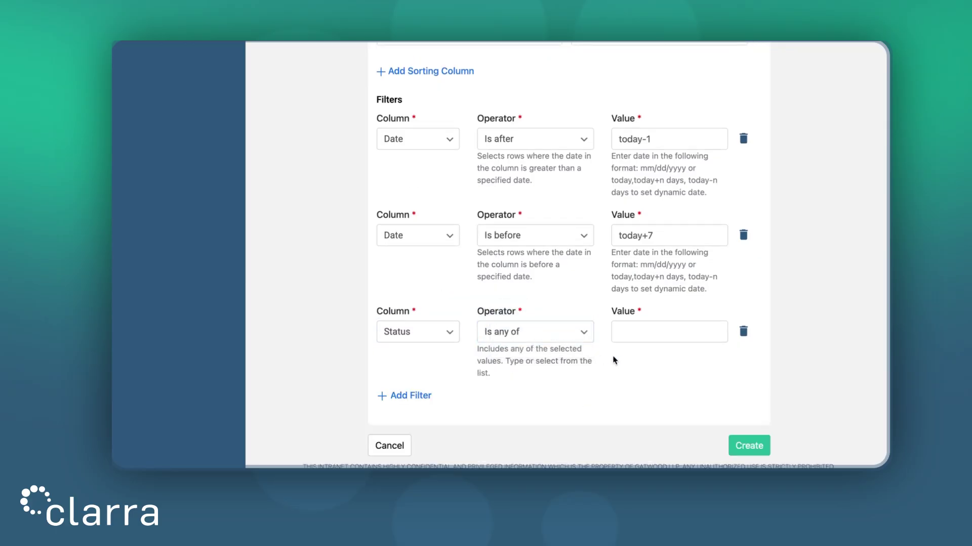
pyautogui.click(633, 332)
pyautogui.scroll(-1, 673, 369)
pyautogui.click(656, 376)
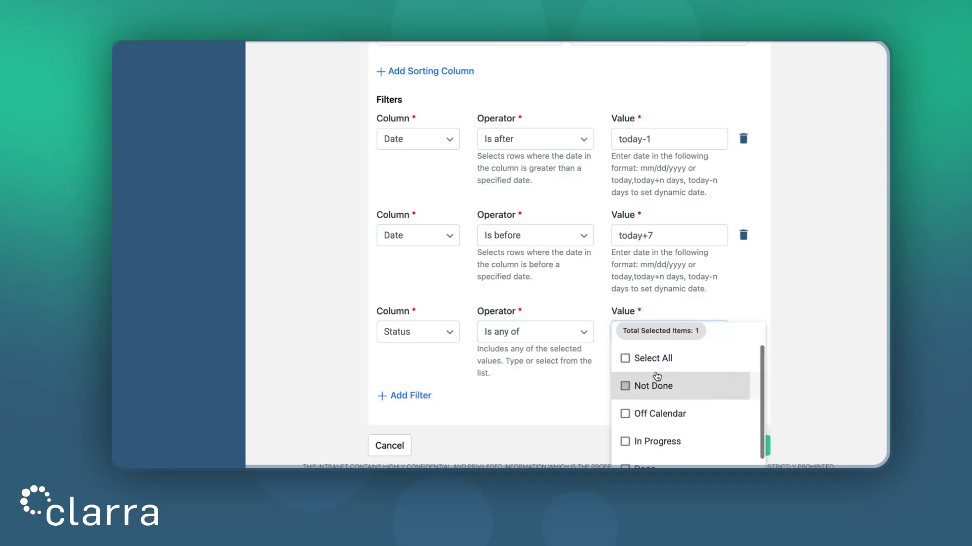
pyautogui.click(651, 443)
pyautogui.click(561, 407)
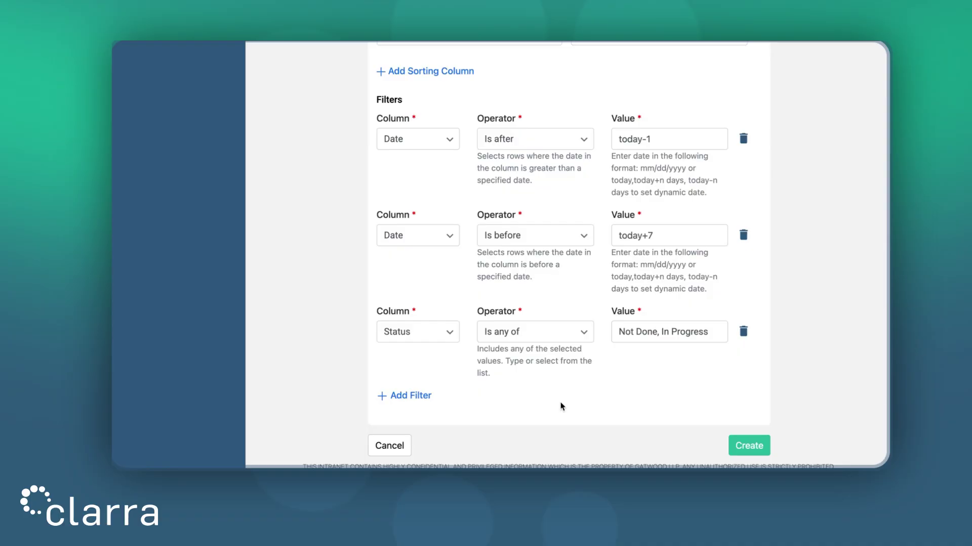
# - Add a fourth filter on the Assignees column with the operator Is any of, selecting the report creator's name as the value
pyautogui.click(423, 396)
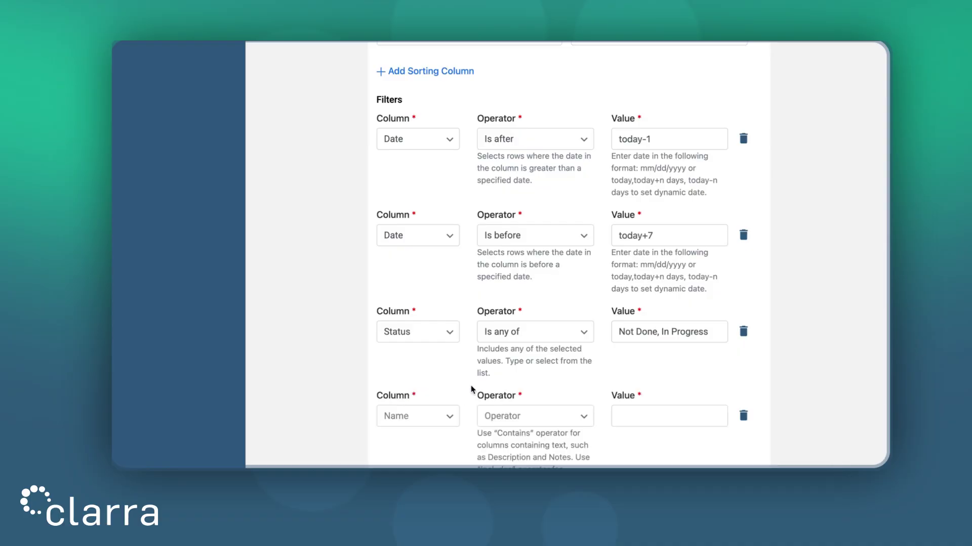
pyautogui.scroll(-3, 470, 390)
pyautogui.click(423, 346)
pyautogui.click(422, 212)
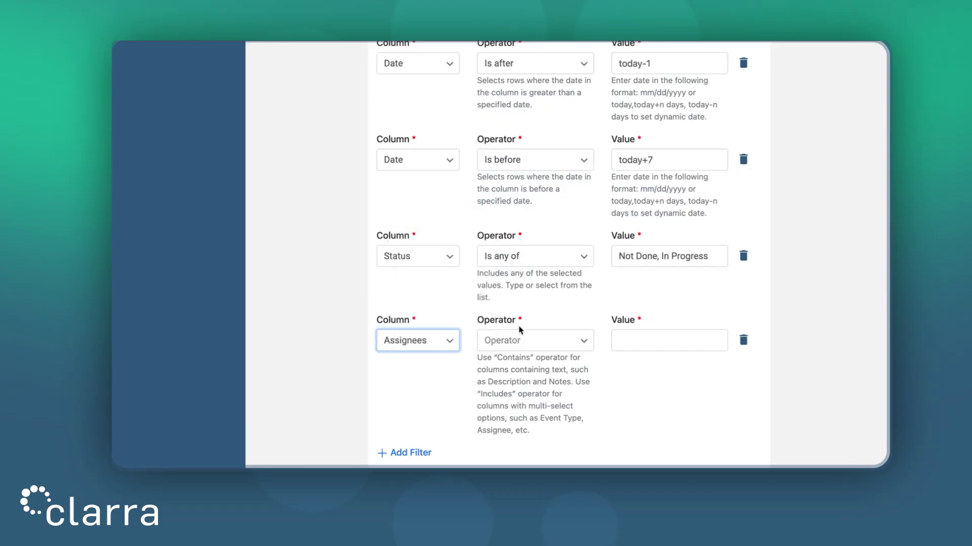
pyautogui.click(521, 342)
pyautogui.click(521, 344)
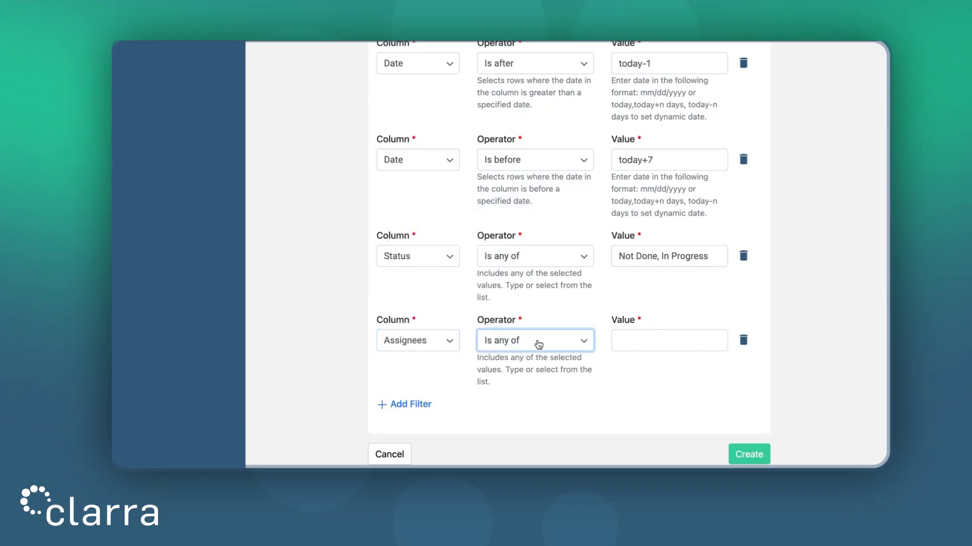
pyautogui.click(640, 348)
pyautogui.scroll(-1, 678, 325)
pyautogui.scroll(-5, 678, 325)
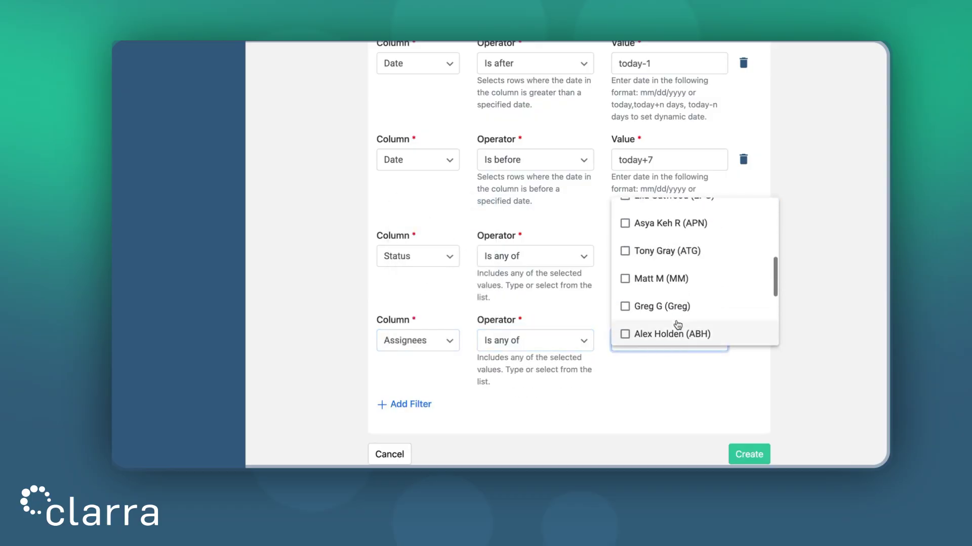
pyautogui.click(672, 306)
pyautogui.click(603, 406)
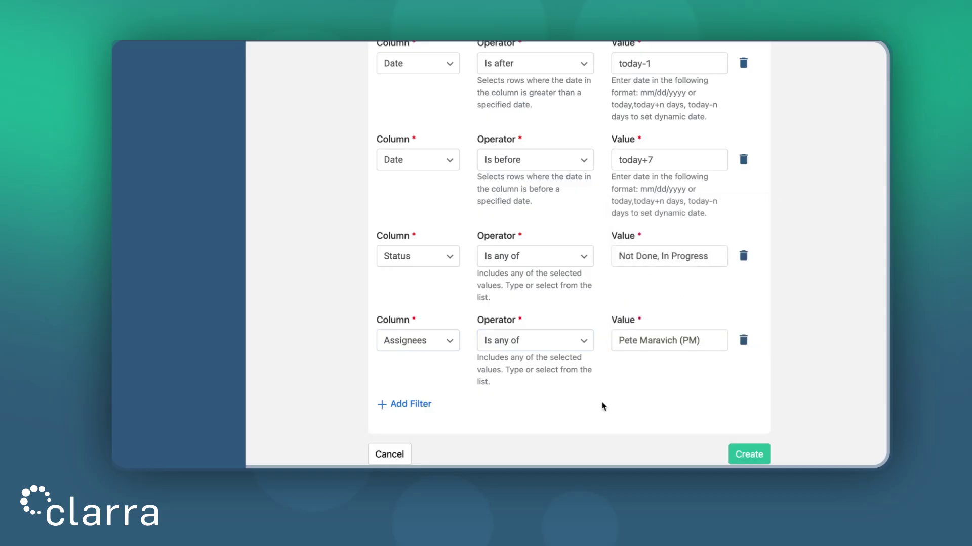
# - Create the custom report and open All Events for the Coming Week to look through its event rows
pyautogui.scroll(-1, 603, 406)
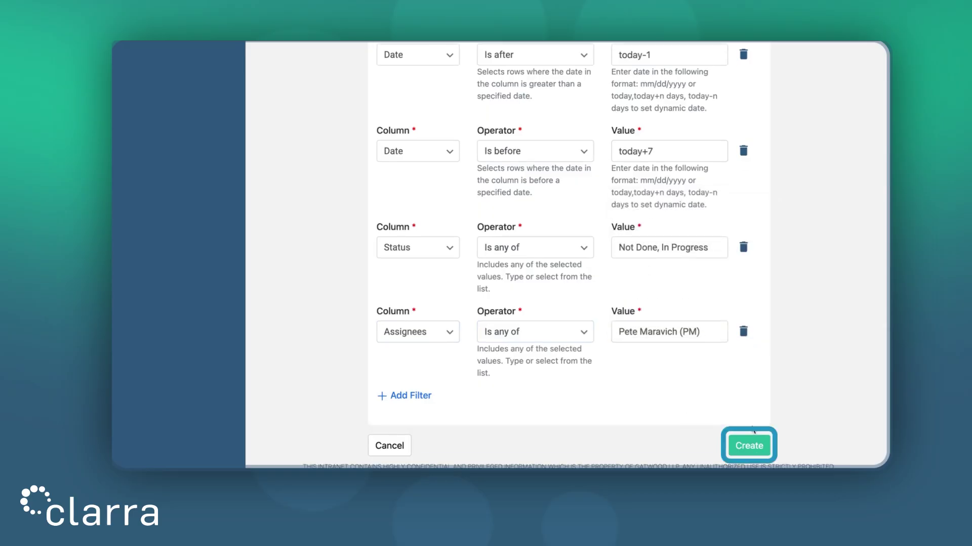
pyautogui.click(749, 445)
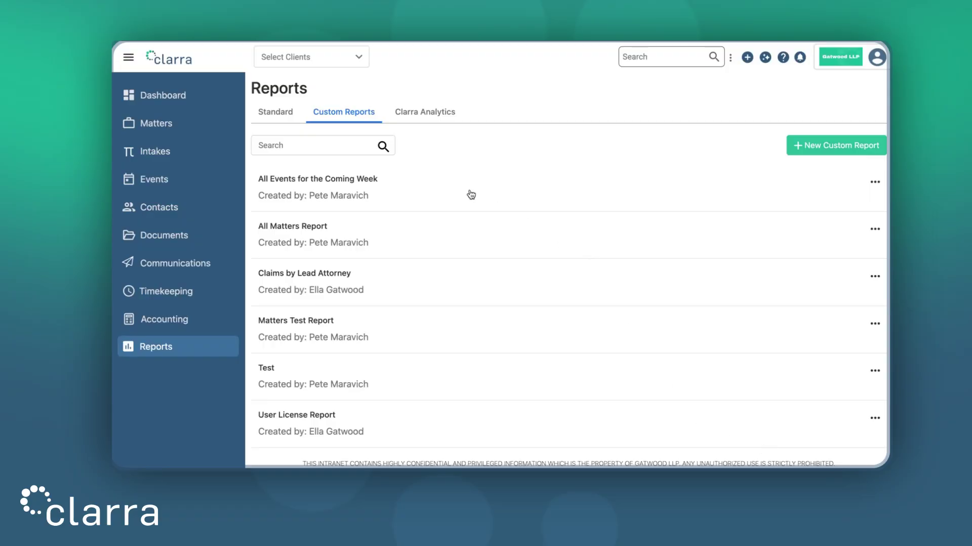
pyautogui.click(369, 182)
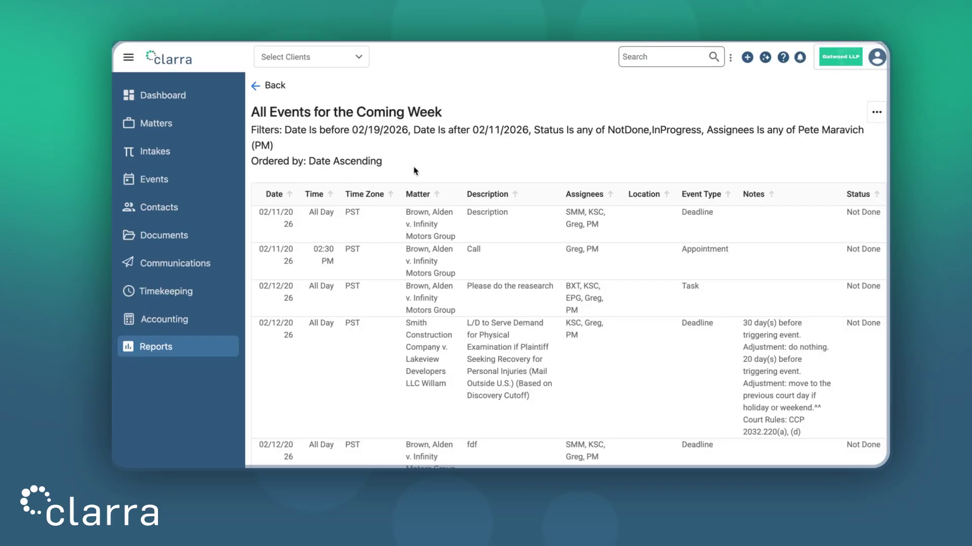
pyautogui.scroll(-1, 426, 164)
pyautogui.scroll(-7, 427, 163)
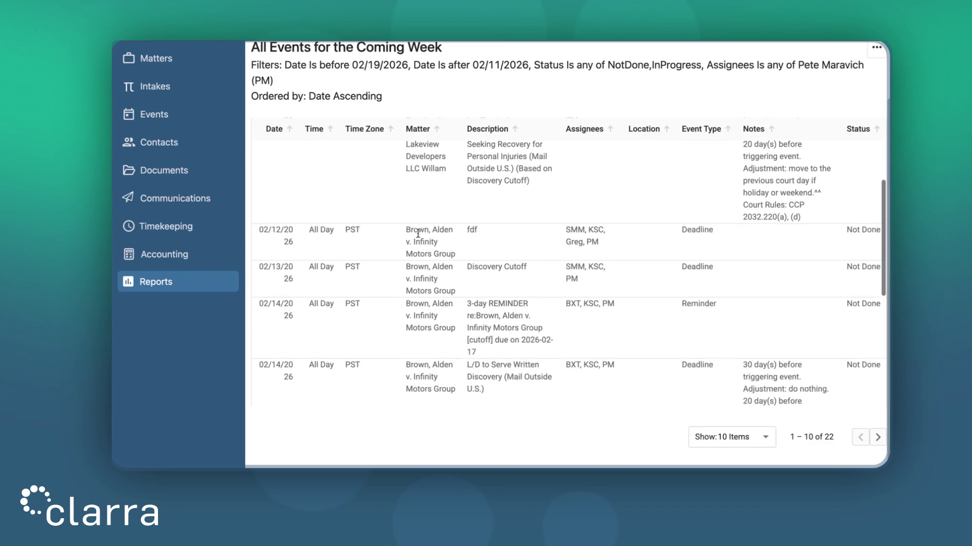
pyautogui.scroll(8, 418, 236)
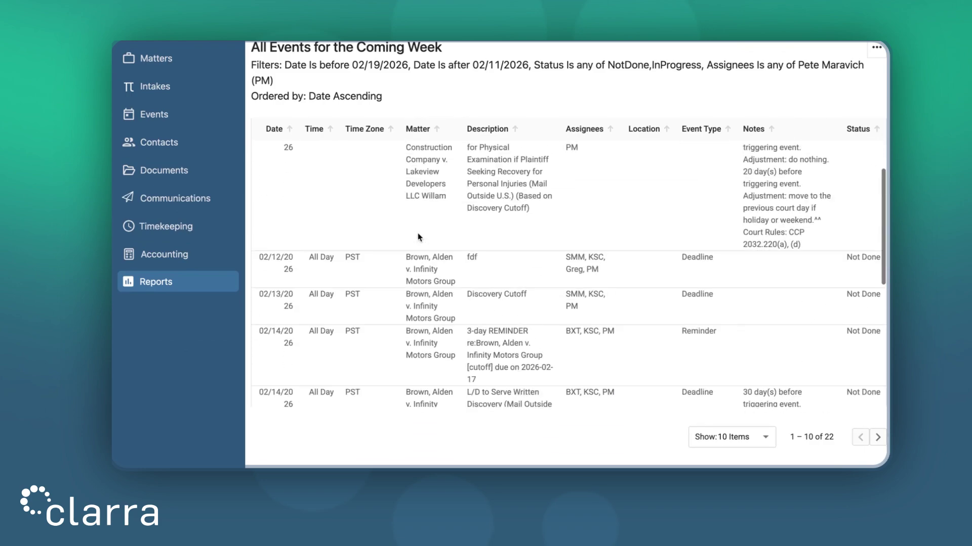